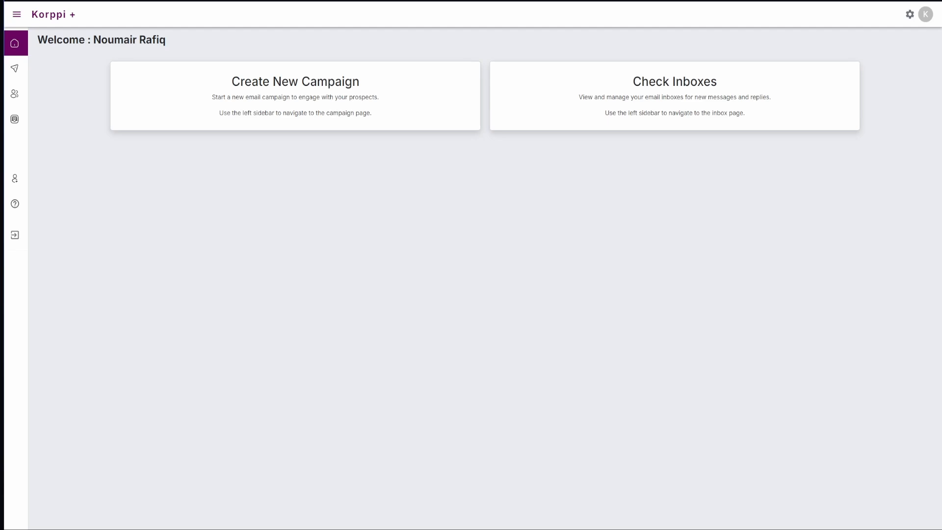
- Open the user profile settings and review the personal details and email signature
click(909, 14)
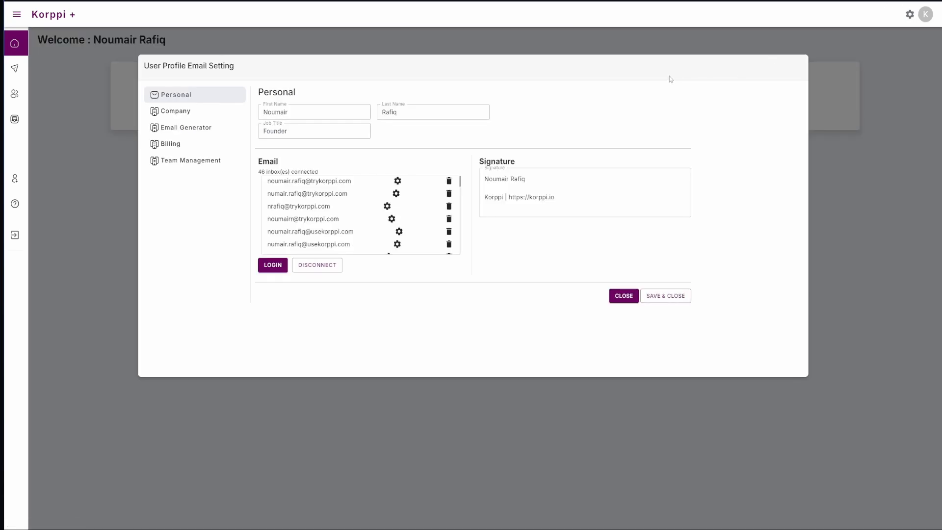
click(622, 173)
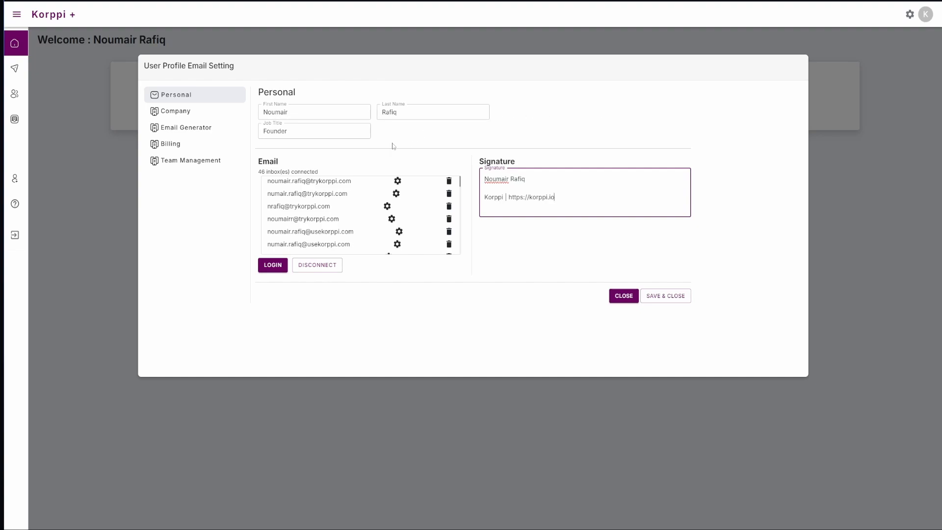
click(171, 144)
click(188, 93)
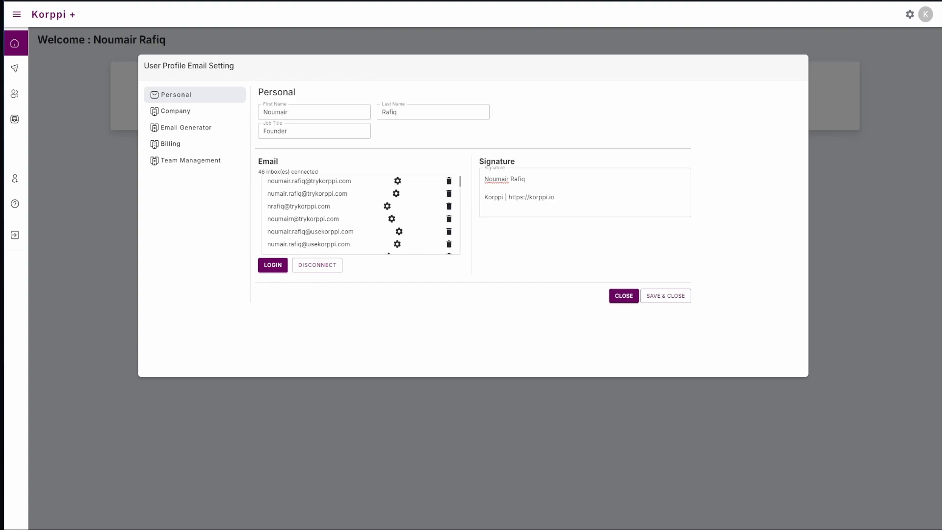
- View the inbox login form and its Google sign-in option, and close it without connecting an account
click(274, 266)
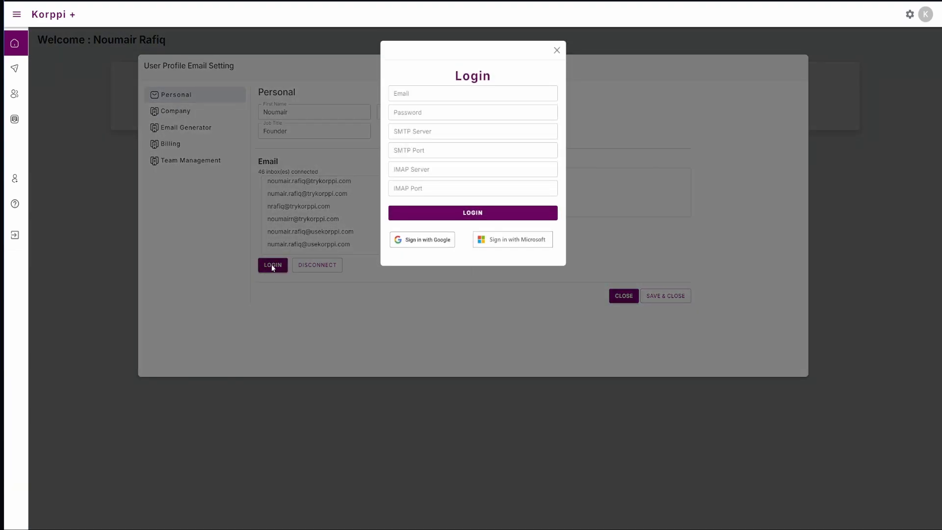
click(441, 238)
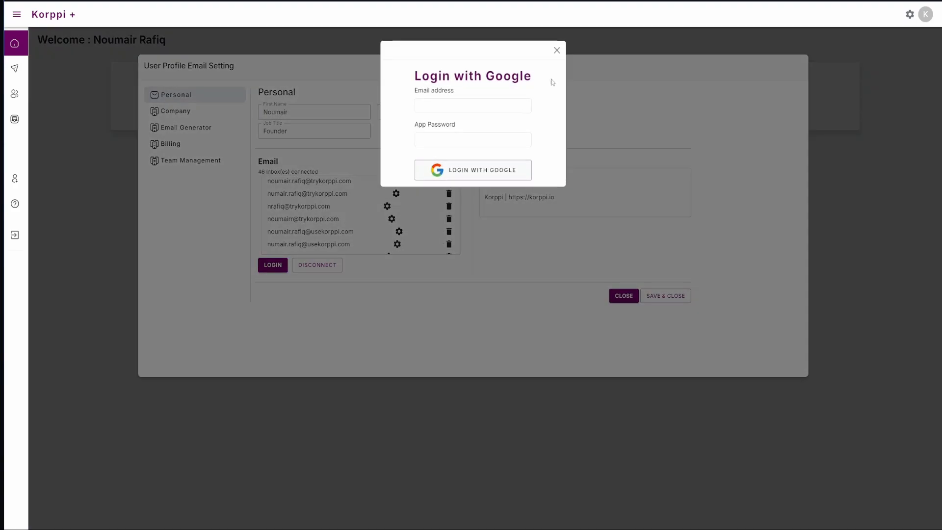
click(556, 51)
click(272, 265)
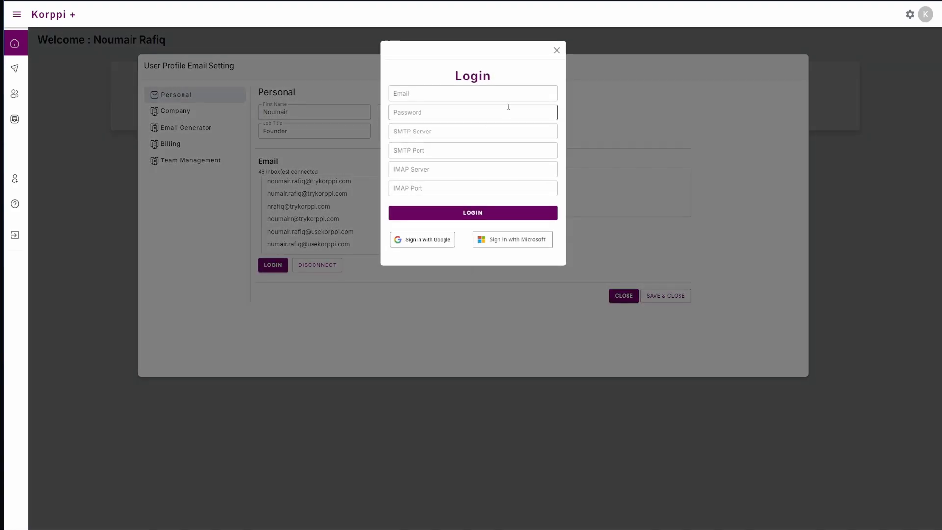
click(557, 51)
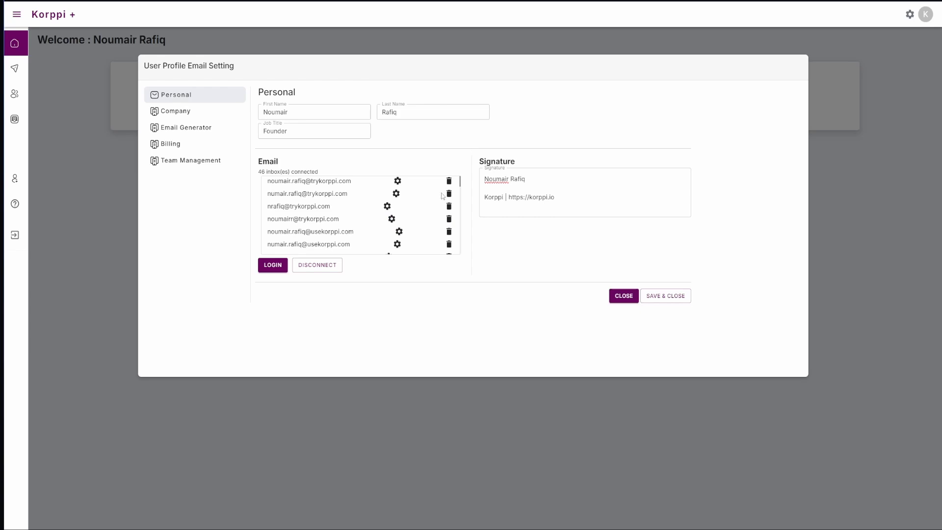
- Switch the warming option for the third connected inbox and save its warming settings
click(387, 206)
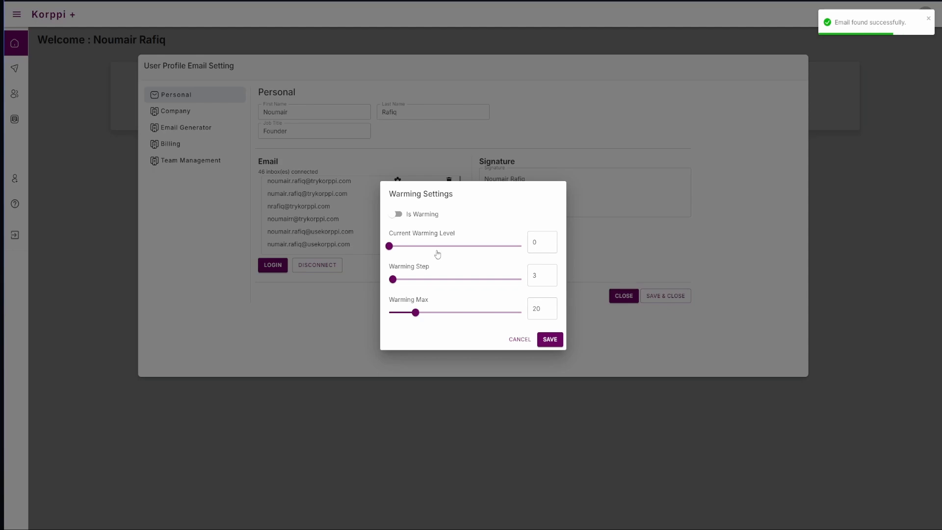
click(399, 214)
click(550, 340)
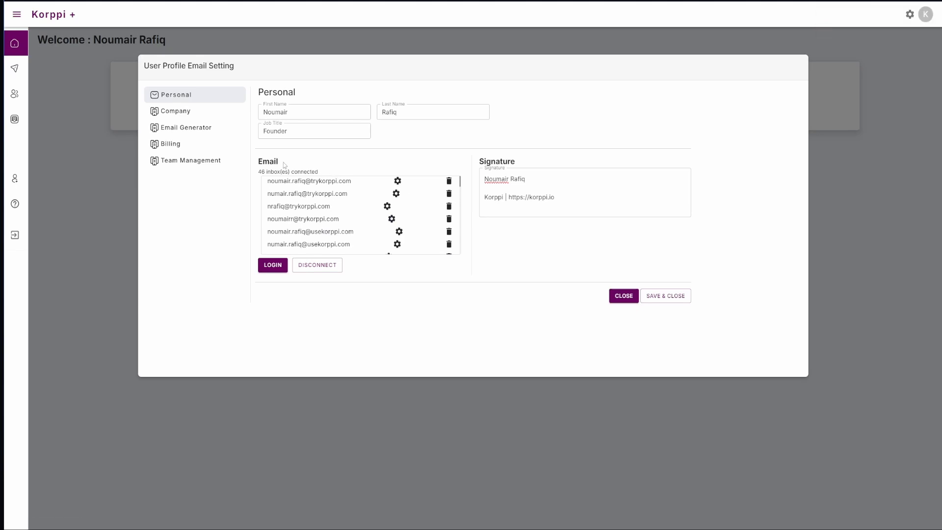
- Review the company settings and the form for adding a service, leaving it without creating one
click(210, 117)
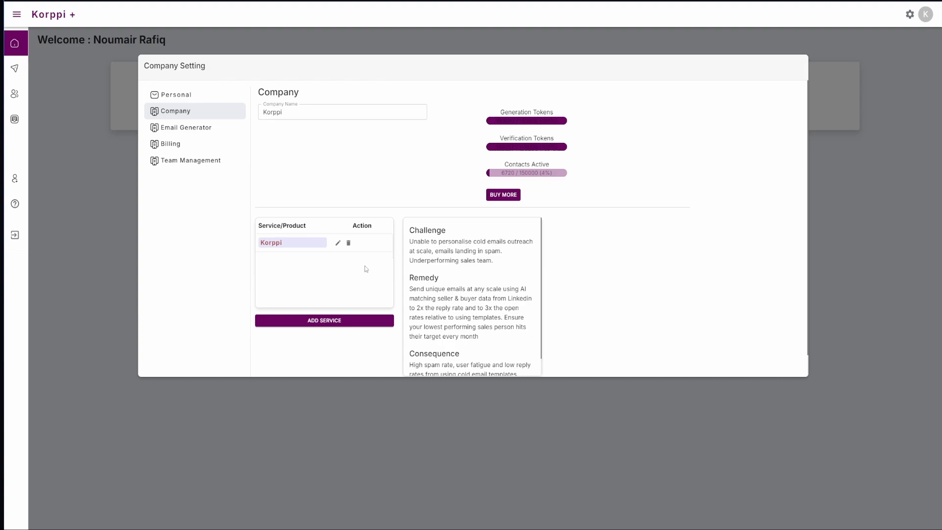
click(343, 320)
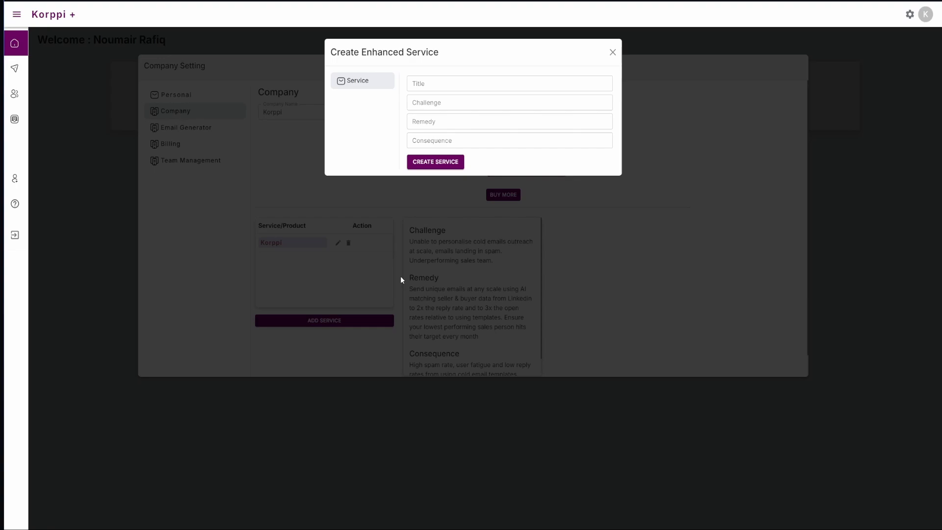
click(612, 52)
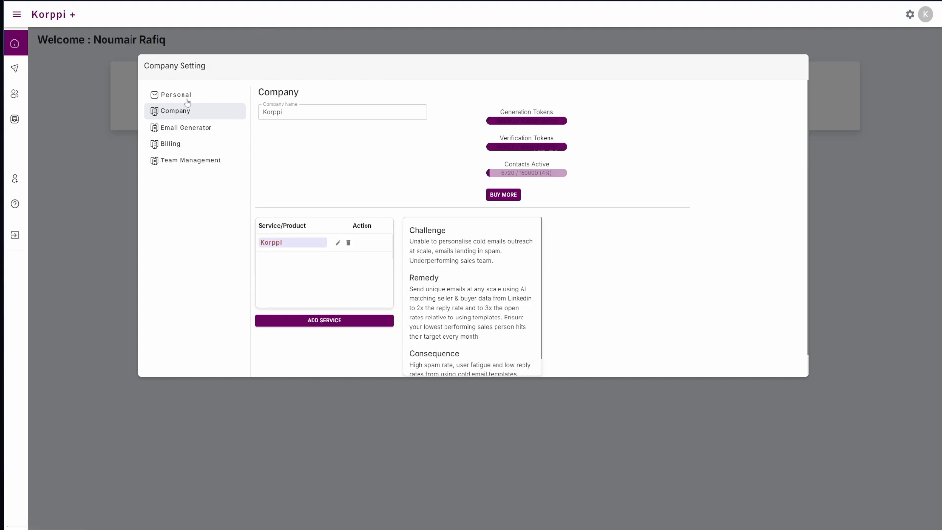
- In the Email Generator, choose the Korppi service and set the email goal to "Book a meeting"
click(196, 128)
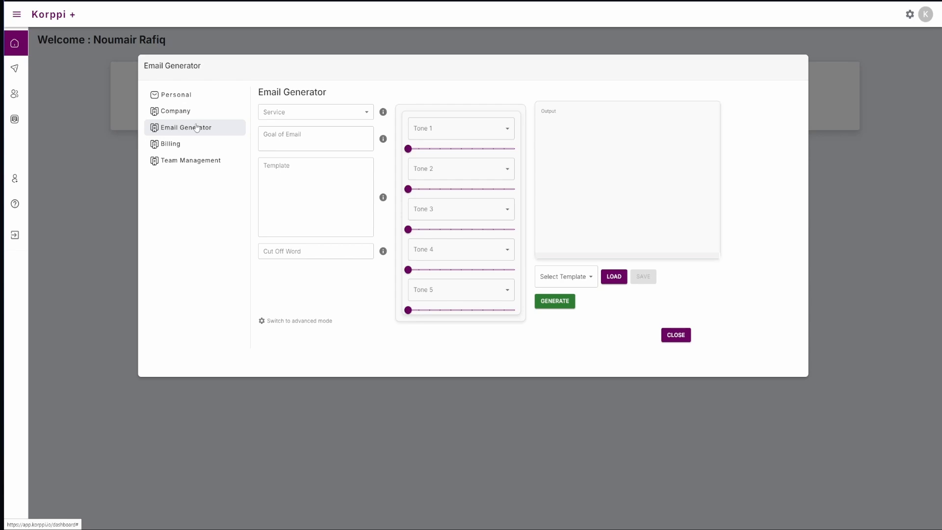
click(324, 113)
click(318, 129)
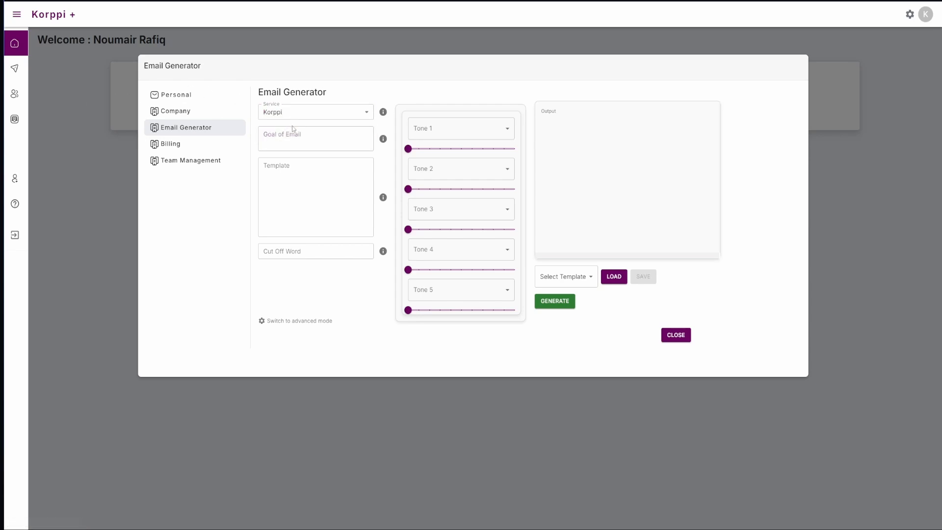
click(292, 140)
text(Book a meeting)
- Paste an email template with a prospect first-name greeting, a LinkedIn experience line, <Talk about Korppi>, <Call to action> and "Kind regards,"
click(112, 169)
click(324, 172)
key(ctrl+v)
scroll(306, 185, up, 3)
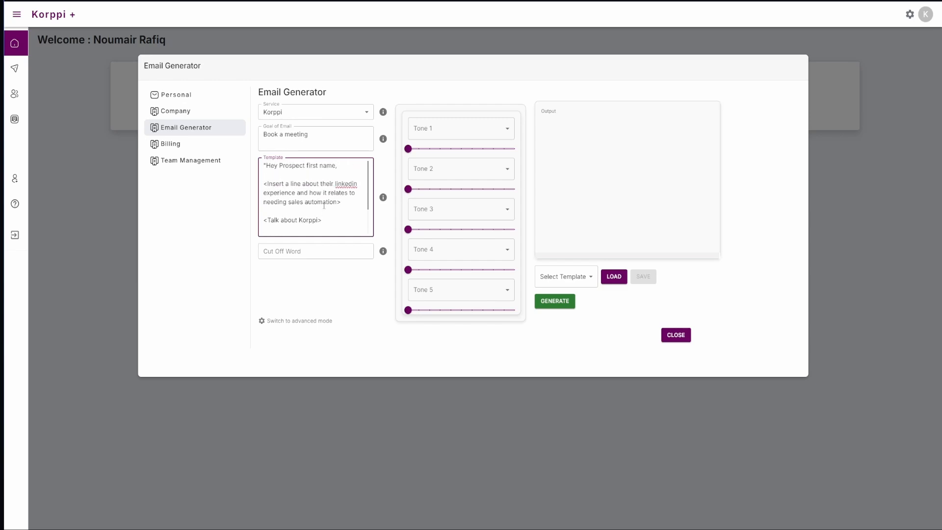
scroll(324, 206, down, 2)
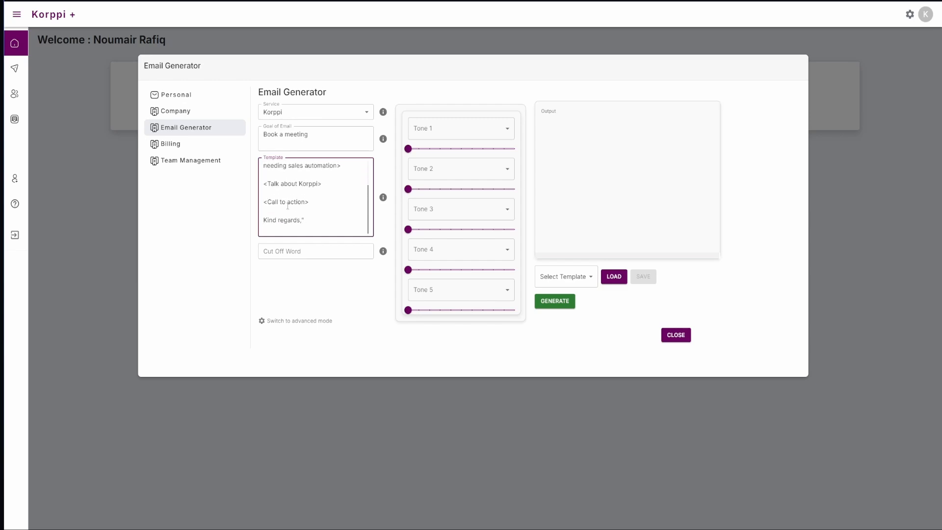
- Copy "Kind regards" from the template's closing line and set it as the cut-off word
double_click(269, 220)
drag(269, 220, 299, 219)
key(ctrl+c)
click(351, 285)
click(314, 253)
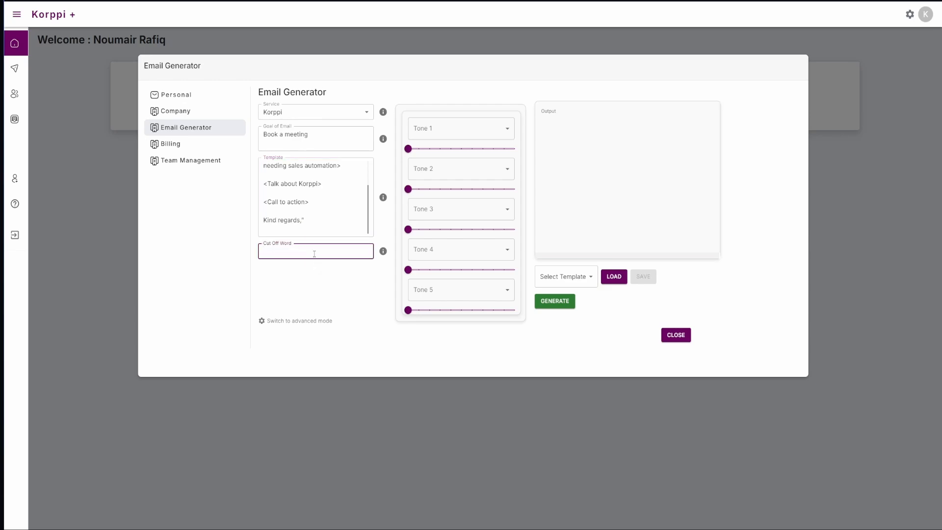
key(ctrl+v)
click(317, 272)
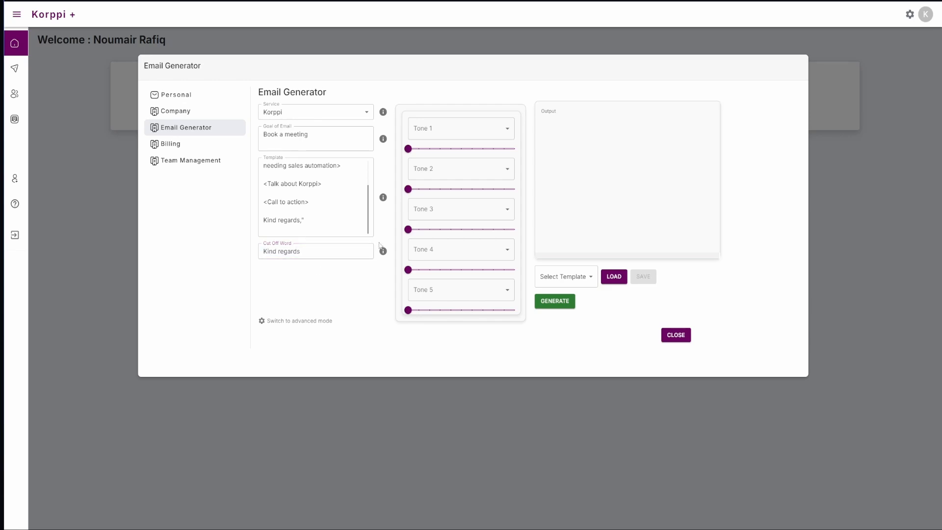
- Set Tone 1 to Professional at mid-scale and Tone 2 to Casual at level 2
click(498, 131)
click(460, 44)
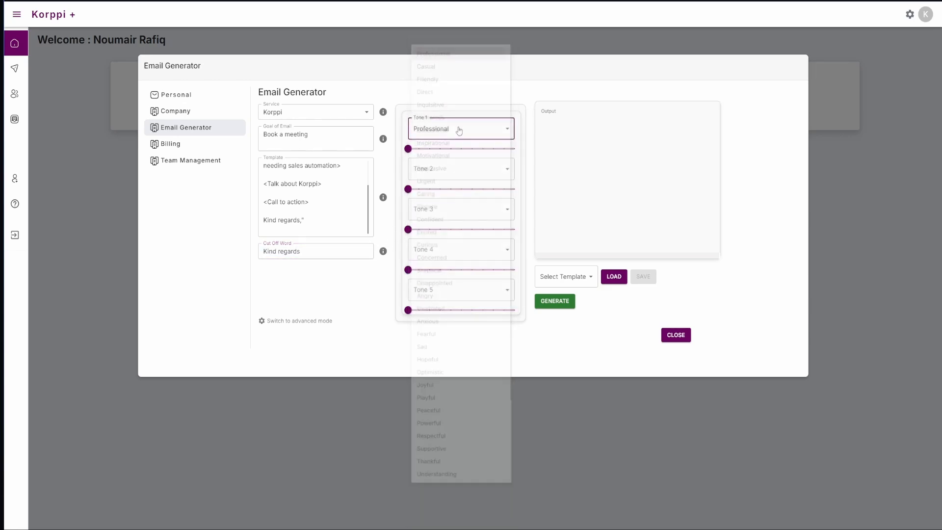
click(454, 171)
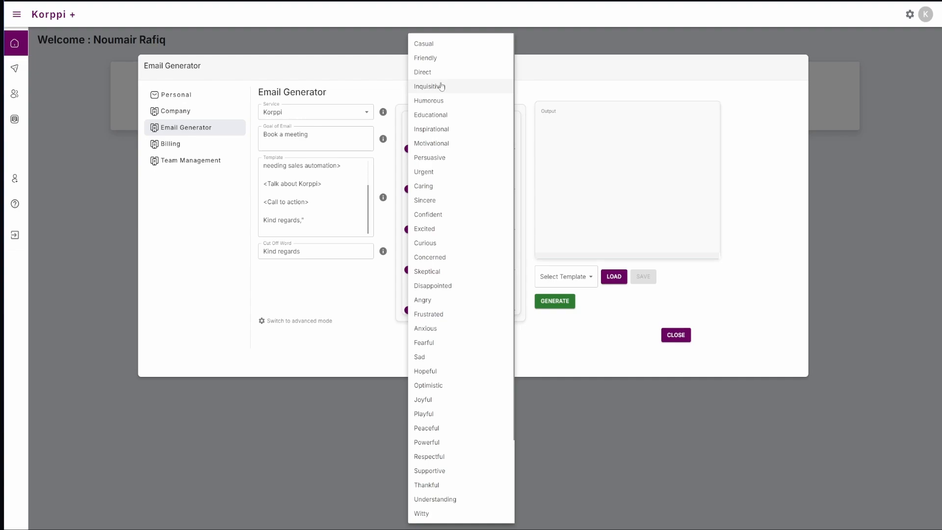
click(431, 43)
drag(408, 149, 461, 148)
drag(417, 189, 429, 189)
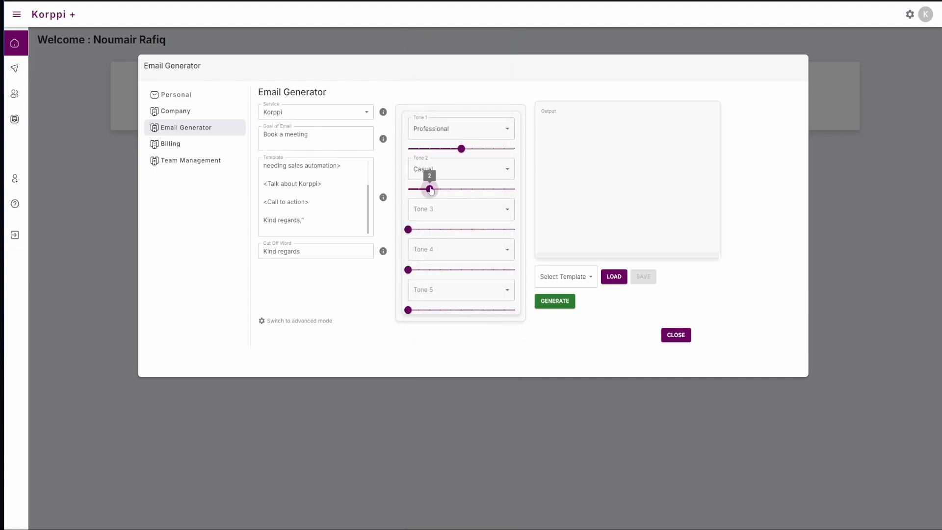
- Generate a sample email from these settings and save them as a template named Demo
click(560, 309)
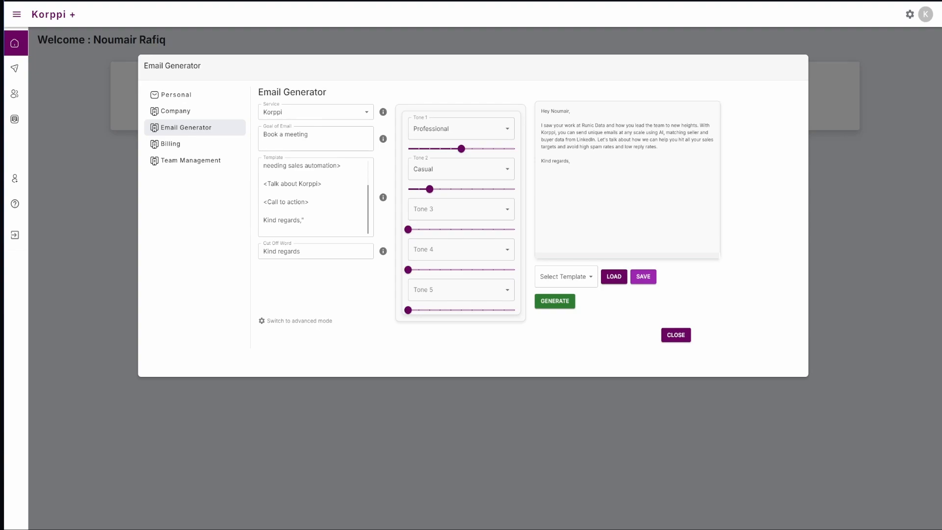
click(643, 277)
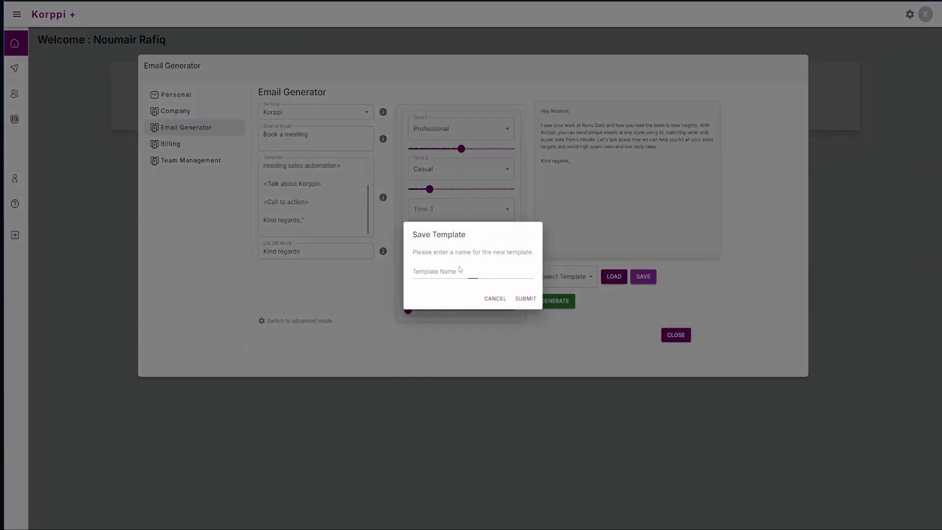
click(460, 270)
text(Demo)
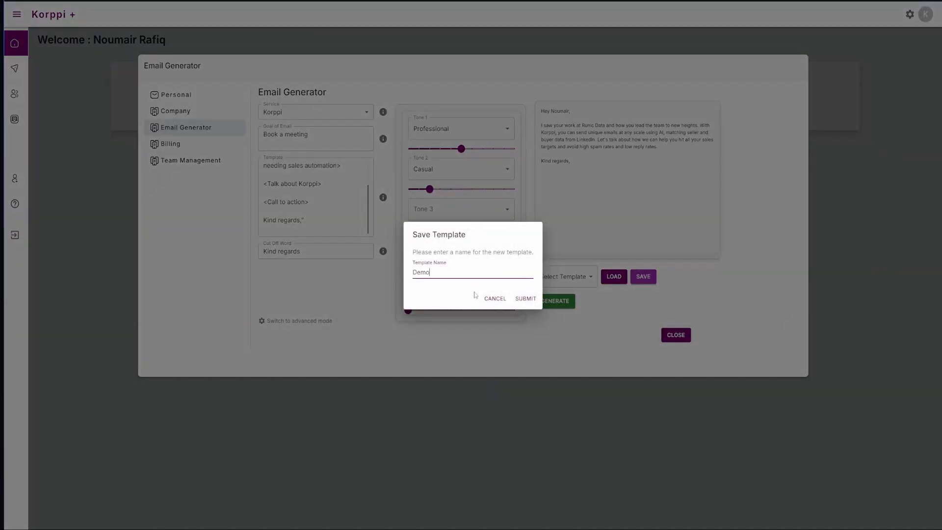
click(524, 298)
- Load the Opener template into the email generator, then close the settings
click(565, 277)
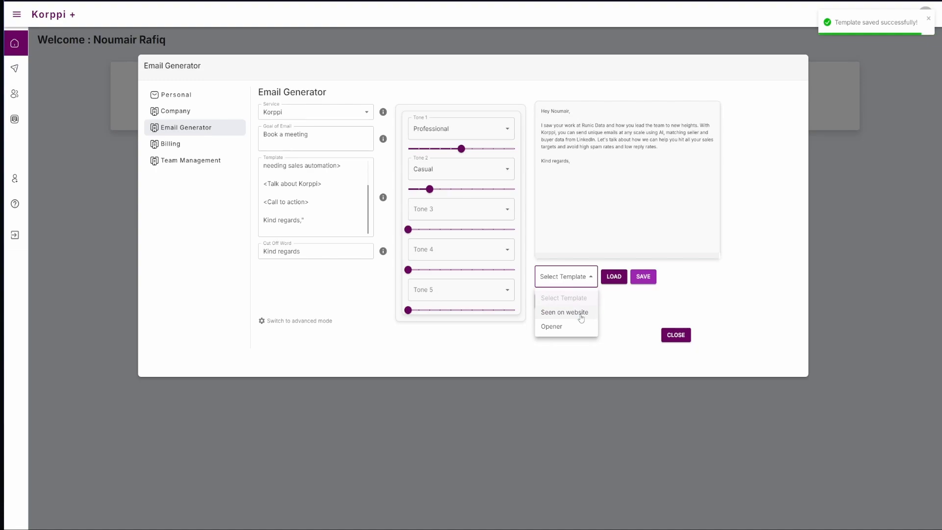
click(551, 326)
click(595, 277)
click(567, 291)
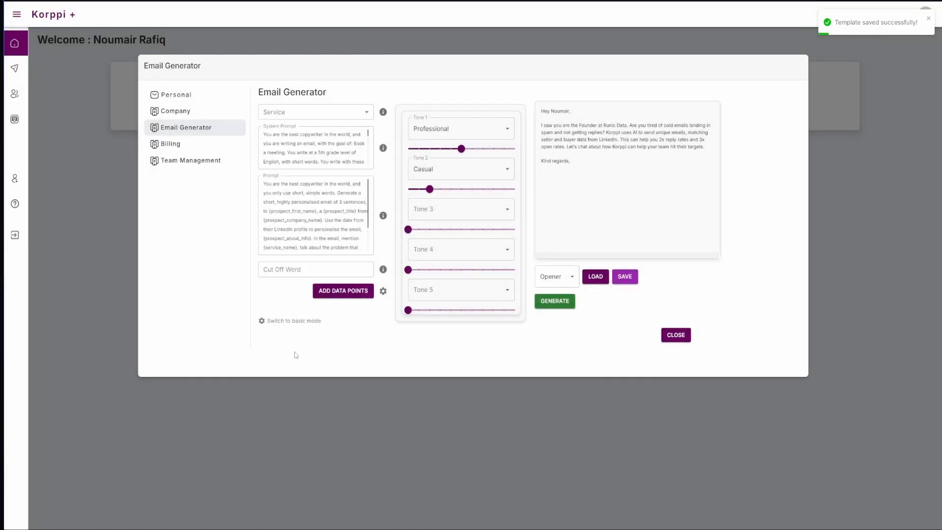
key(Escape)
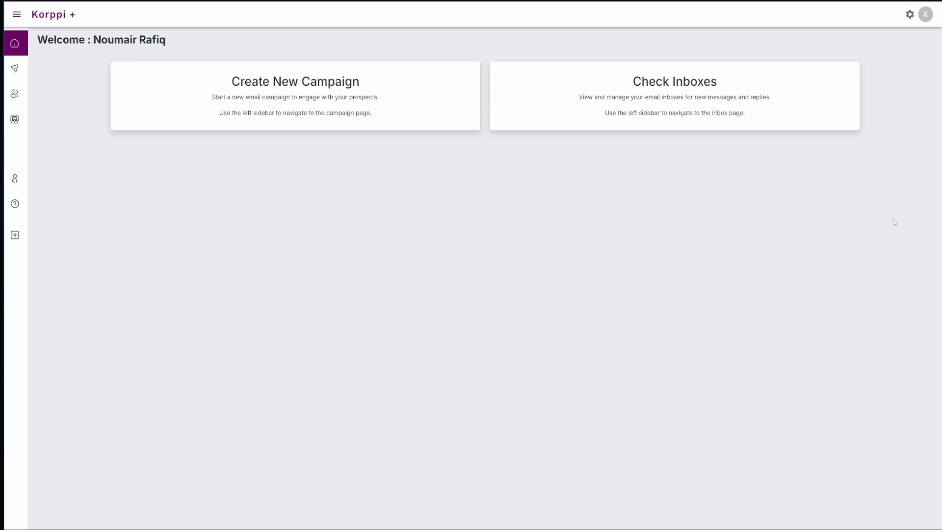
- Open the campaigns list and examine the campaign analysis for Instantly 18
click(20, 75)
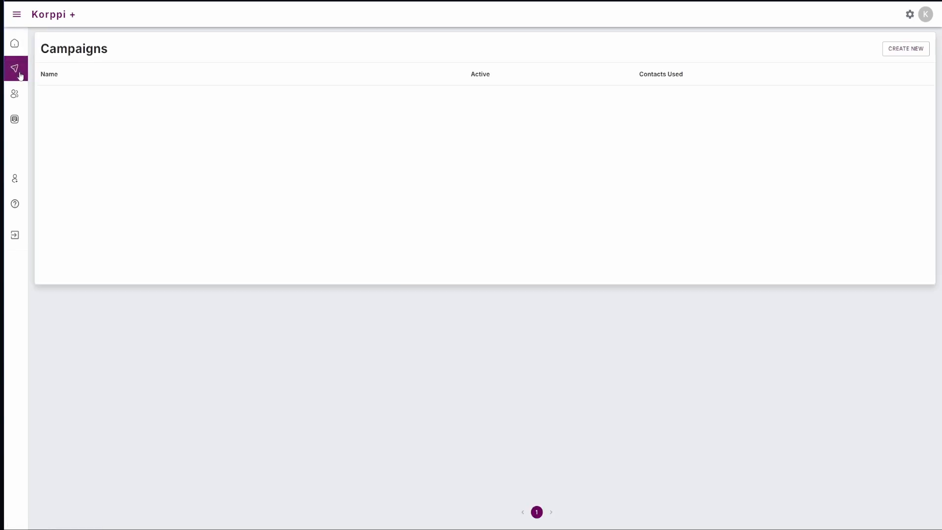
scroll(180, 122, down, 1)
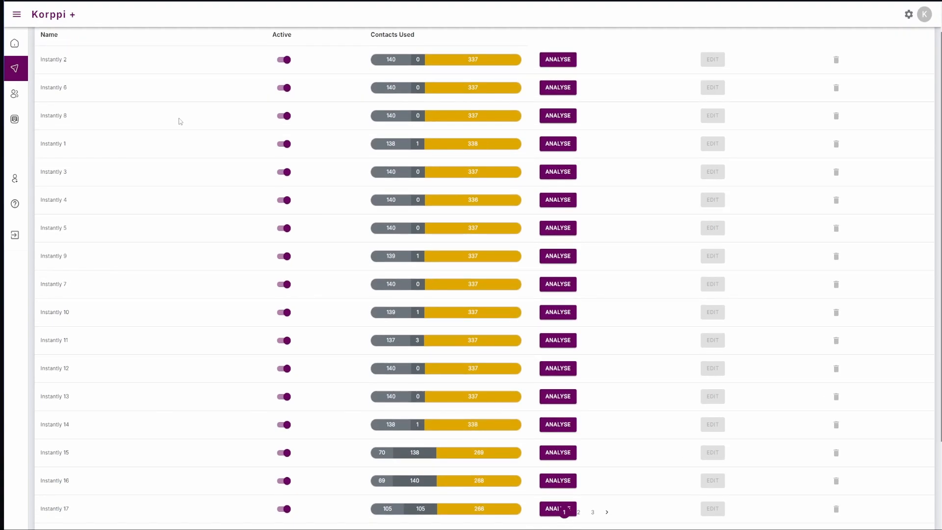
scroll(185, 142, down, 3)
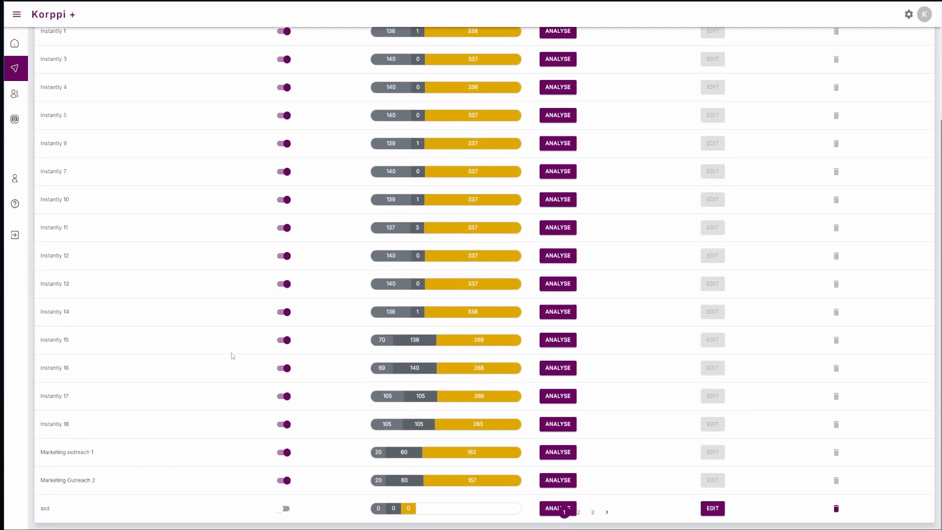
click(555, 426)
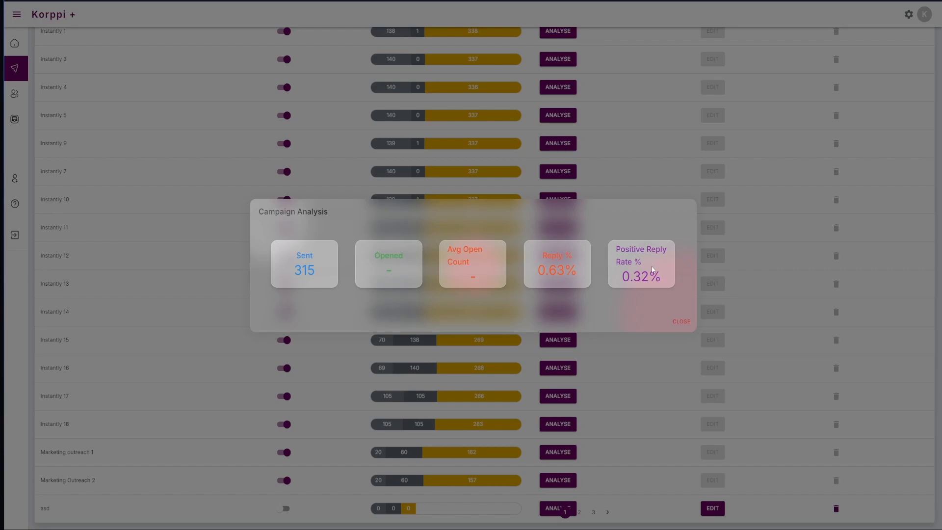
drag(486, 276, 447, 249)
click(478, 276)
double_click(393, 255)
click(454, 251)
scroll(505, 367, up, 3)
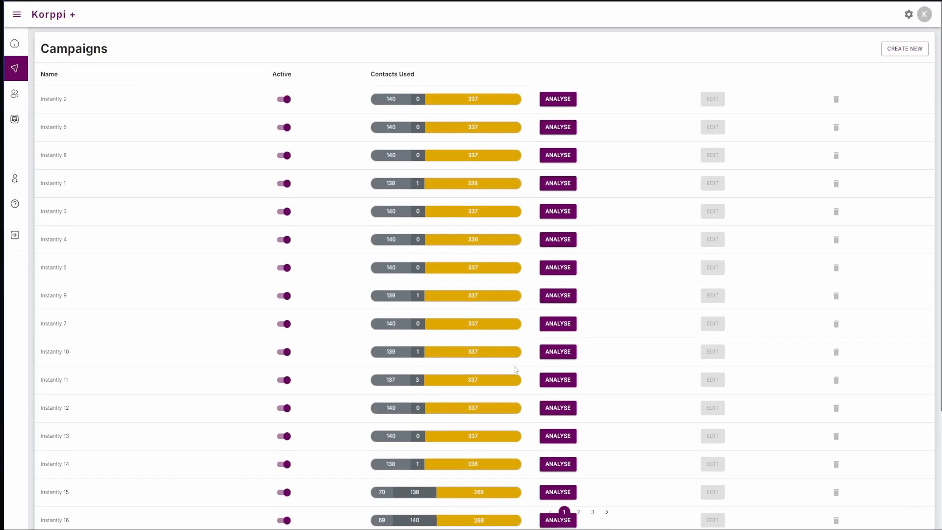
- Create a new campaign named Demo for the product Korppi and confirm its creation
click(890, 53)
click(114, 118)
text(Demo)
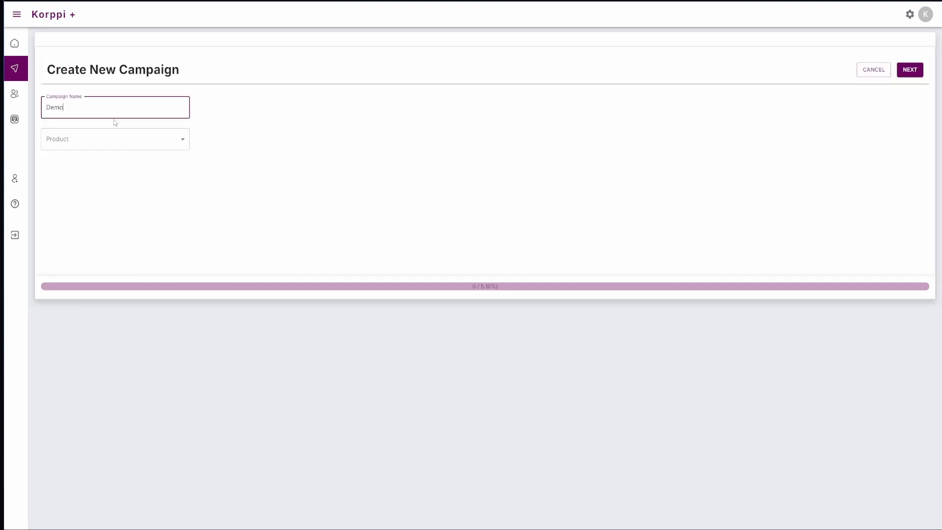
click(80, 137)
click(115, 169)
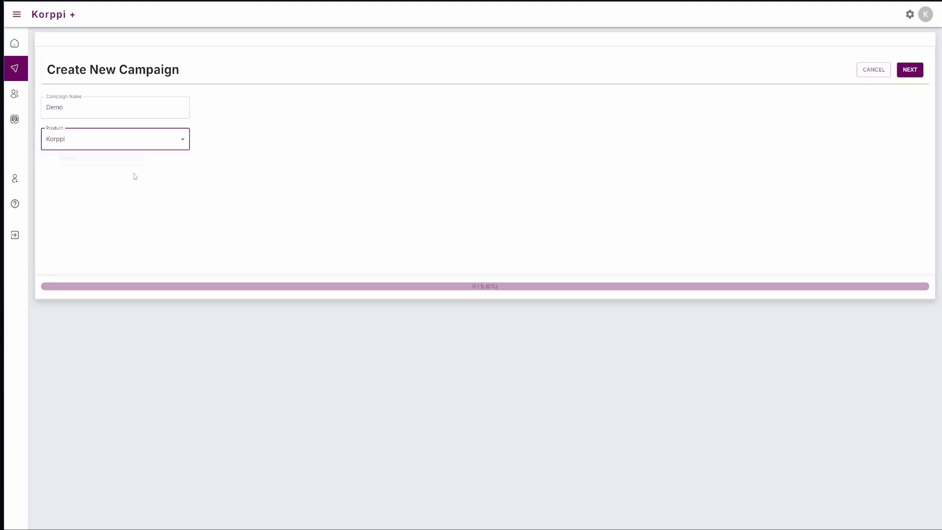
click(905, 73)
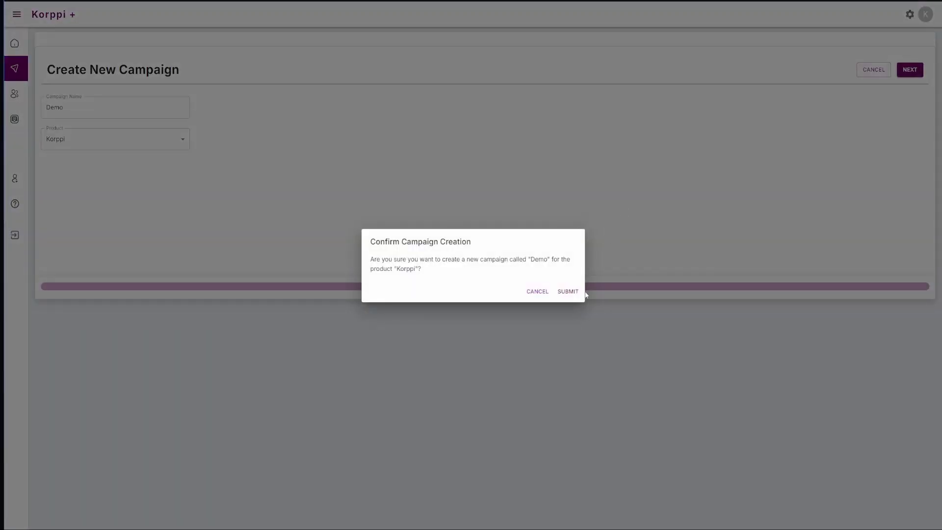
click(568, 291)
- Open the CSV contact import and examine the list of required columns, from first_name to prospect_linkedin_url
click(442, 93)
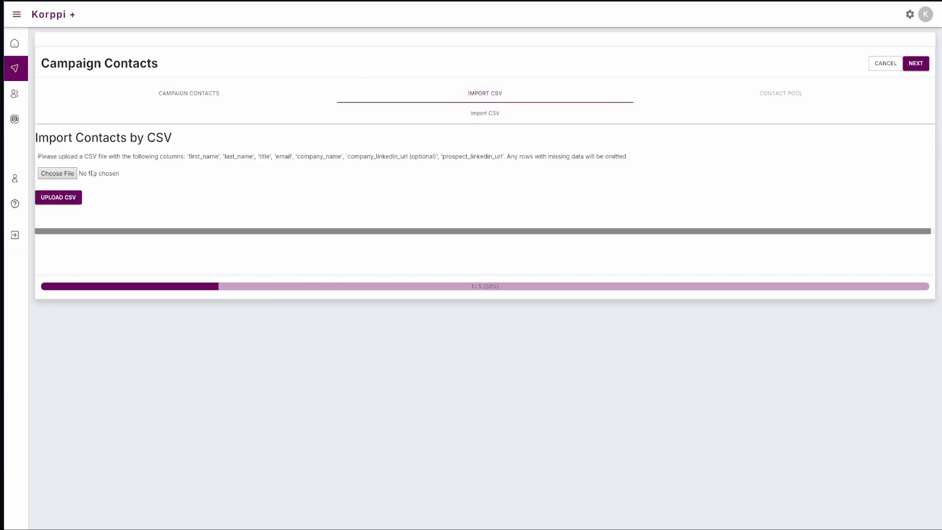
double_click(209, 156)
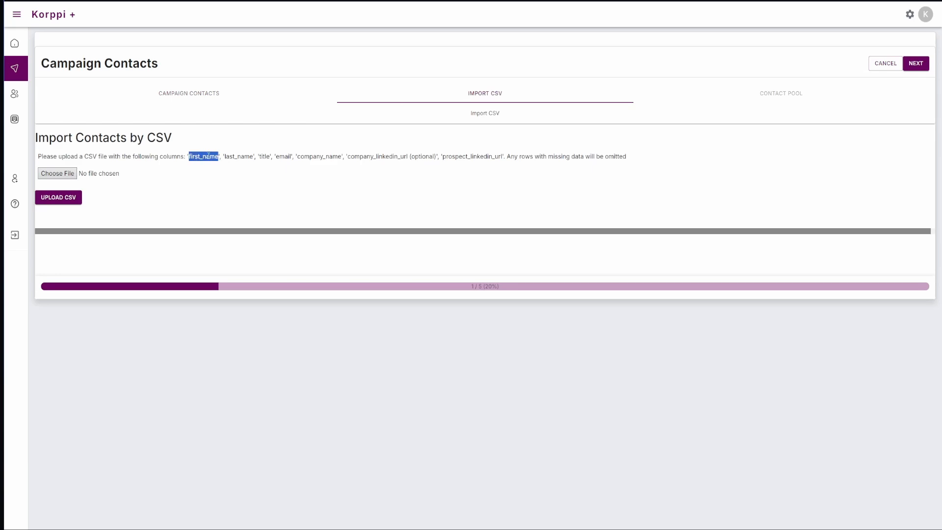
click(211, 156)
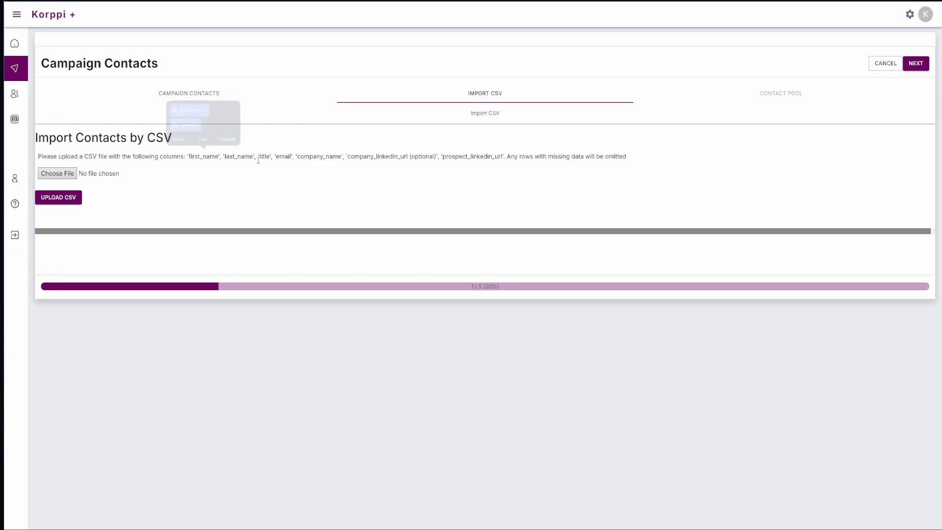
double_click(213, 156)
double_click(239, 156)
double_click(264, 155)
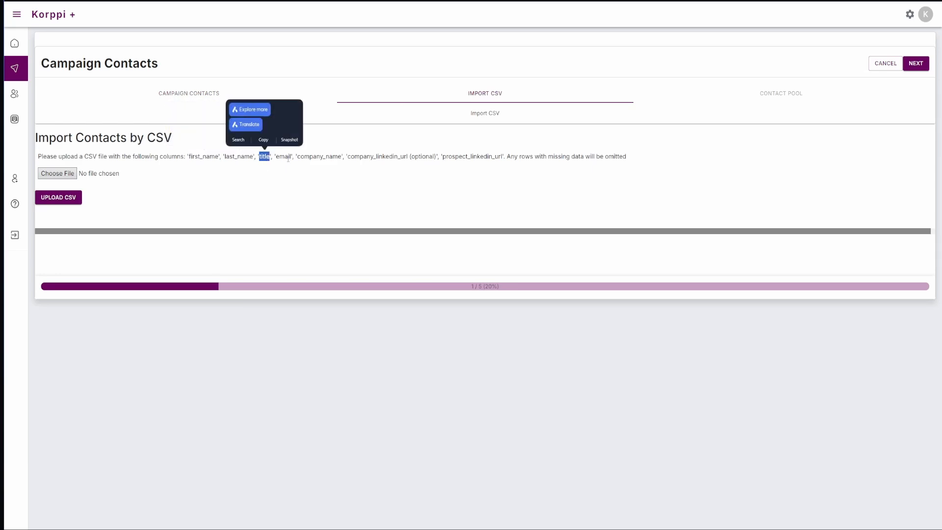
double_click(284, 156)
double_click(319, 156)
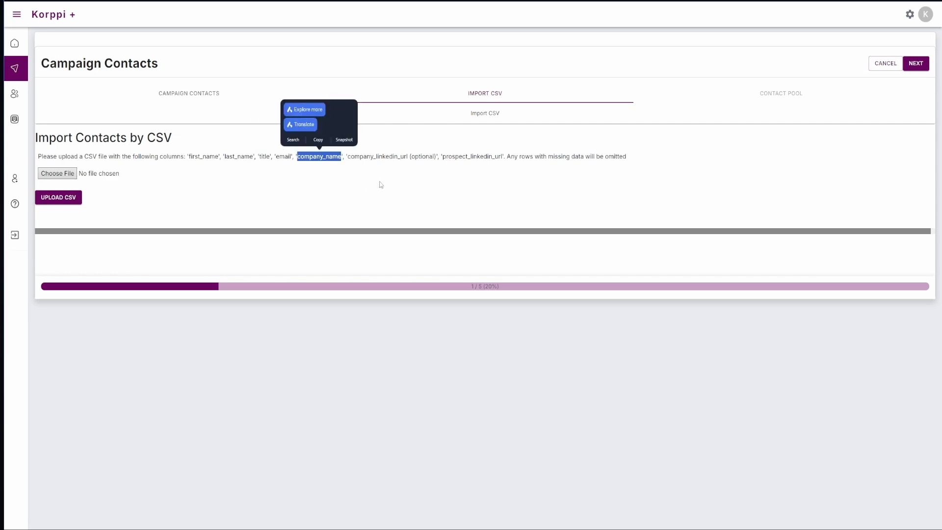
click(453, 157)
drag(485, 157, 469, 193)
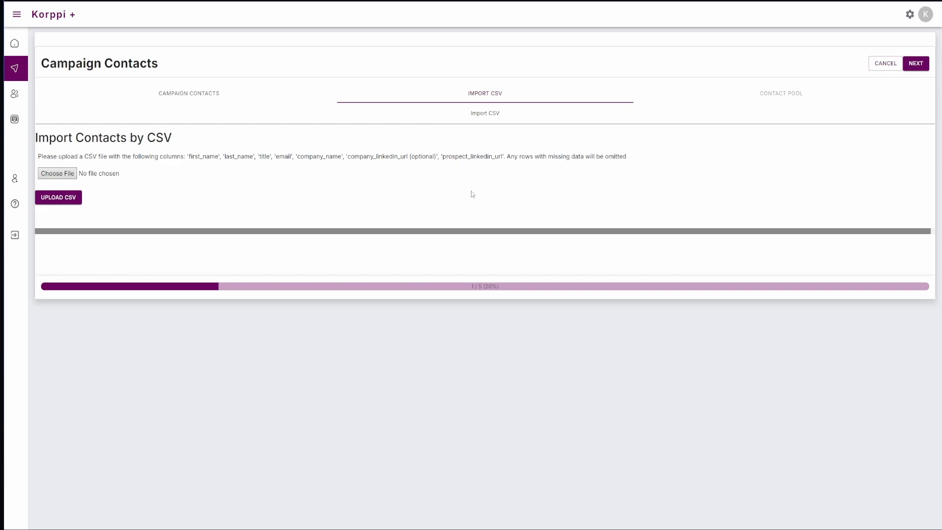
- Upload the contacts CSV and map its first_name, last_name and title headers to First Name, Last Name and Title
click(79, 197)
click(430, 196)
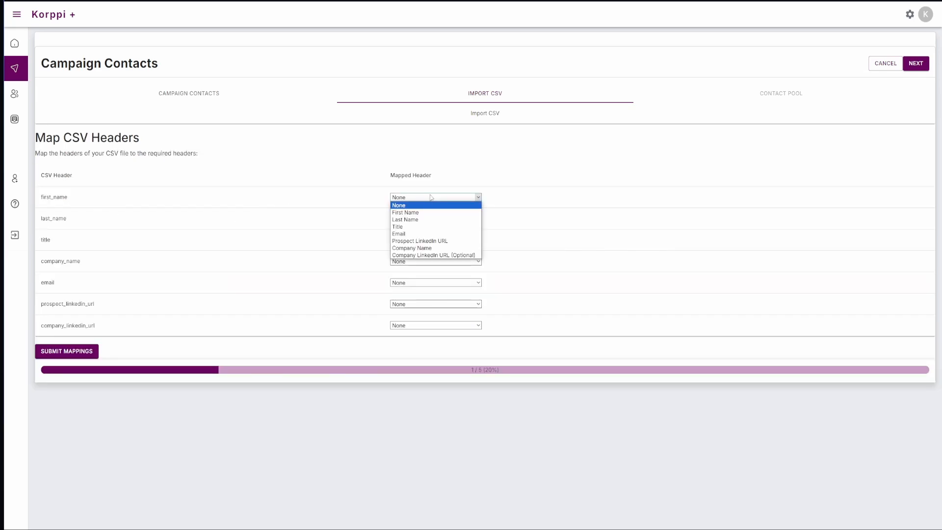
click(426, 214)
click(423, 219)
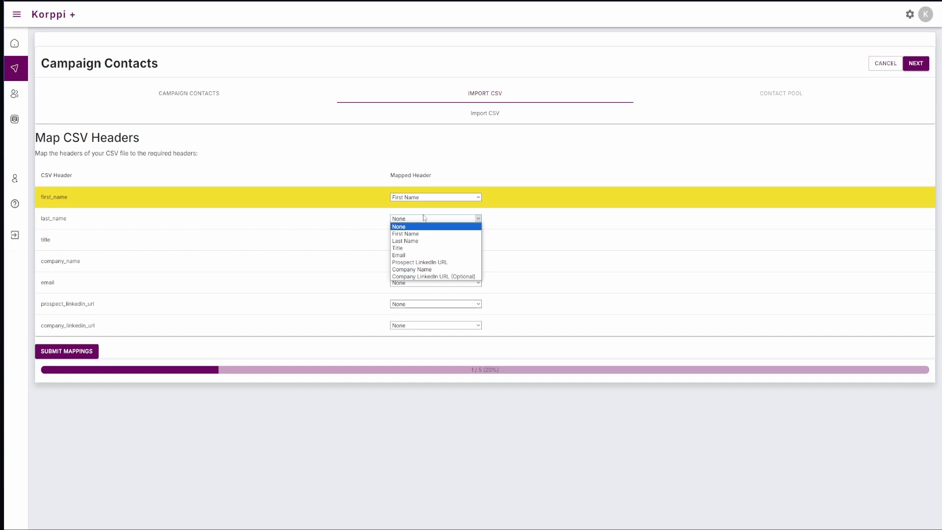
click(421, 241)
click(421, 240)
click(410, 269)
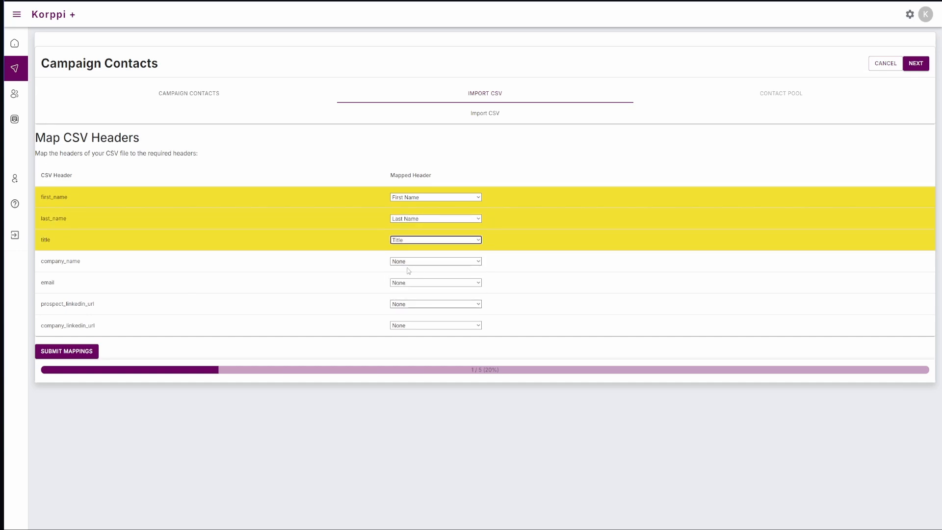
- Map company_name to Company Name, email to Email and prospect_linkedin_url to Prospect LinkedIn URL, and submit the mappings
click(415, 262)
click(420, 312)
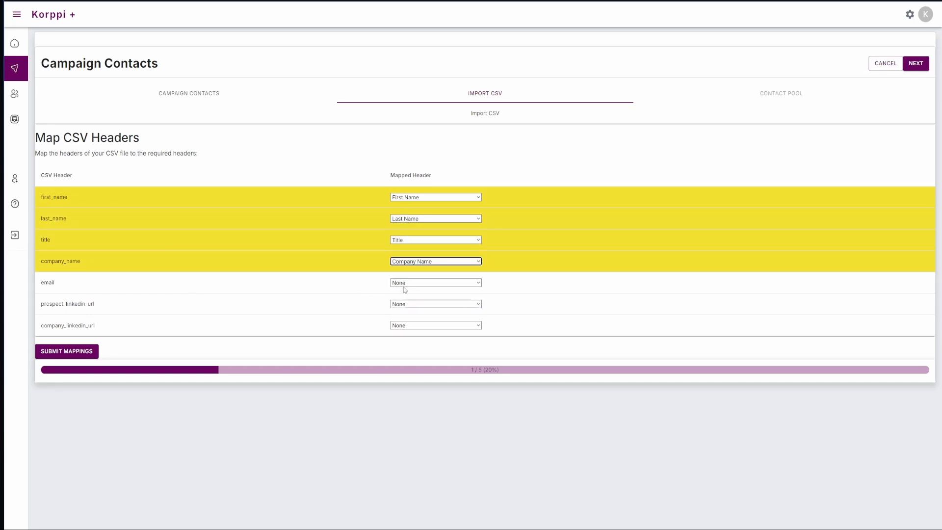
click(422, 282)
click(425, 319)
click(432, 305)
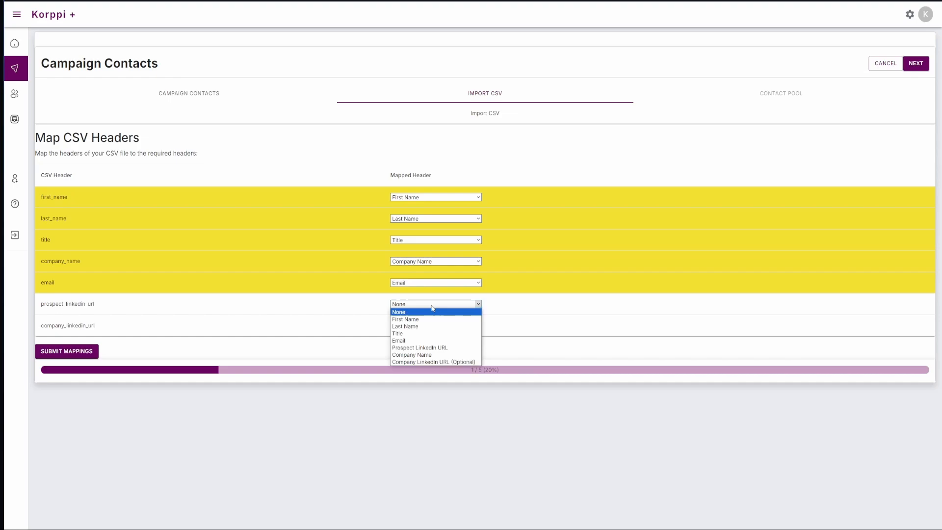
click(422, 348)
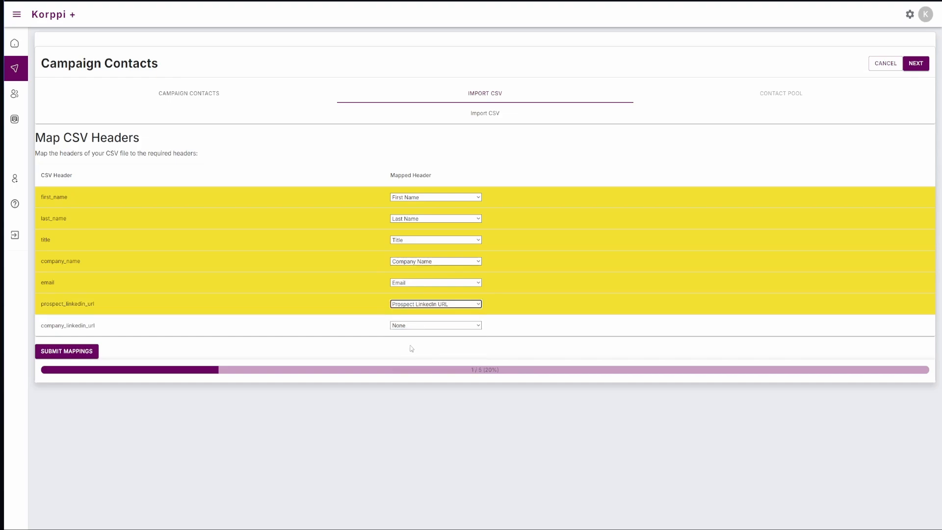
click(88, 352)
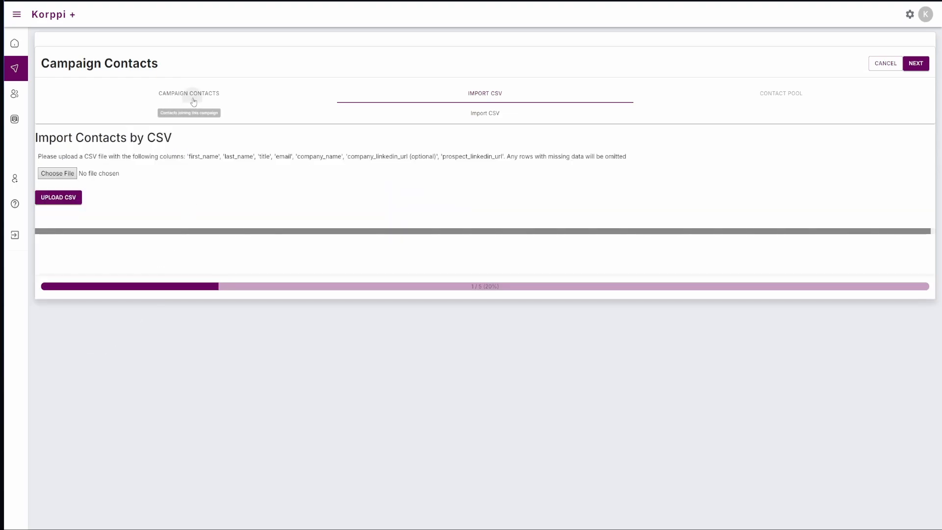
- Review the imported campaign contacts and submit them with email validation and omission of already contacted contacts switched off
click(192, 96)
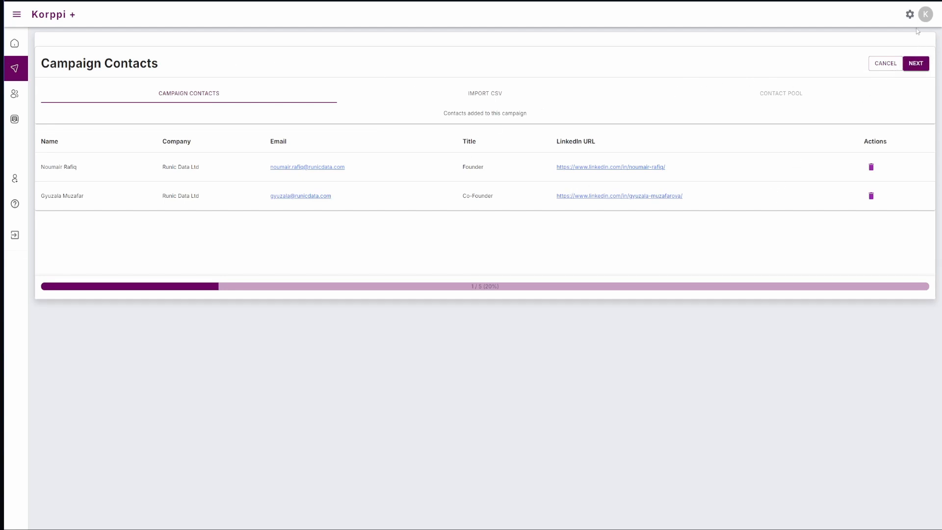
click(917, 64)
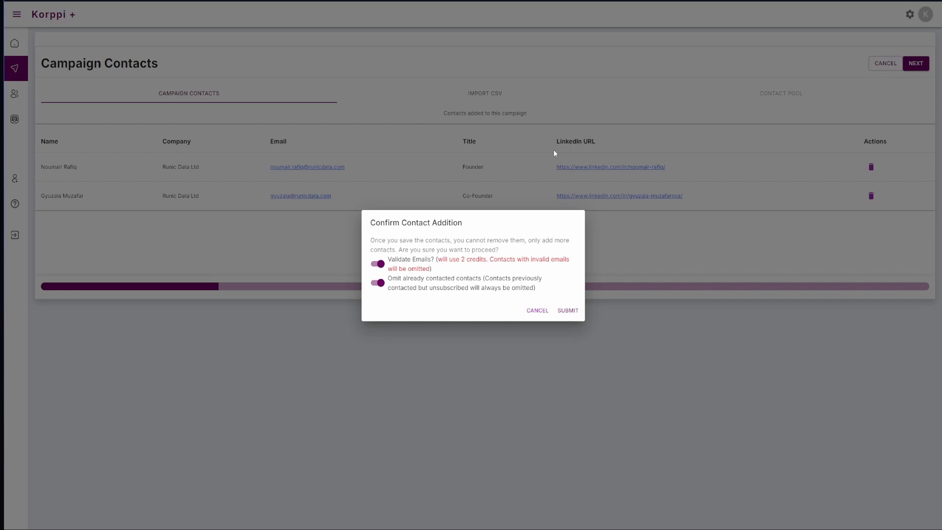
click(378, 264)
click(378, 283)
click(568, 311)
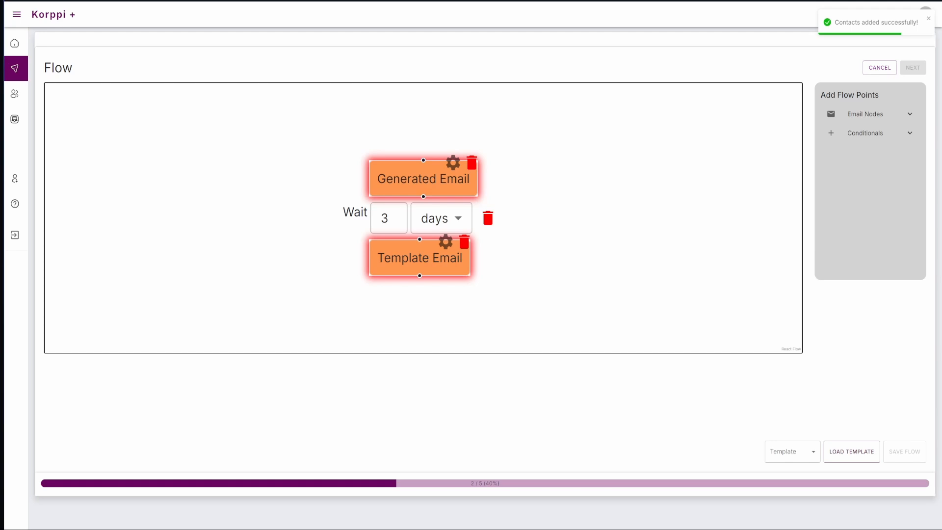
- Give the Generated Email node the Opener prompt and a fallback template with subject "{First Name} - Quick question?", and save it
click(452, 162)
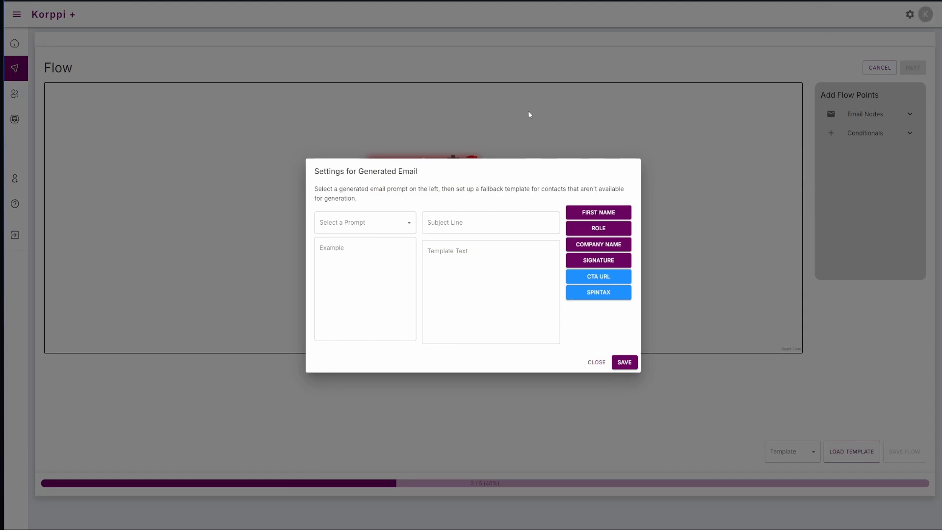
click(388, 221)
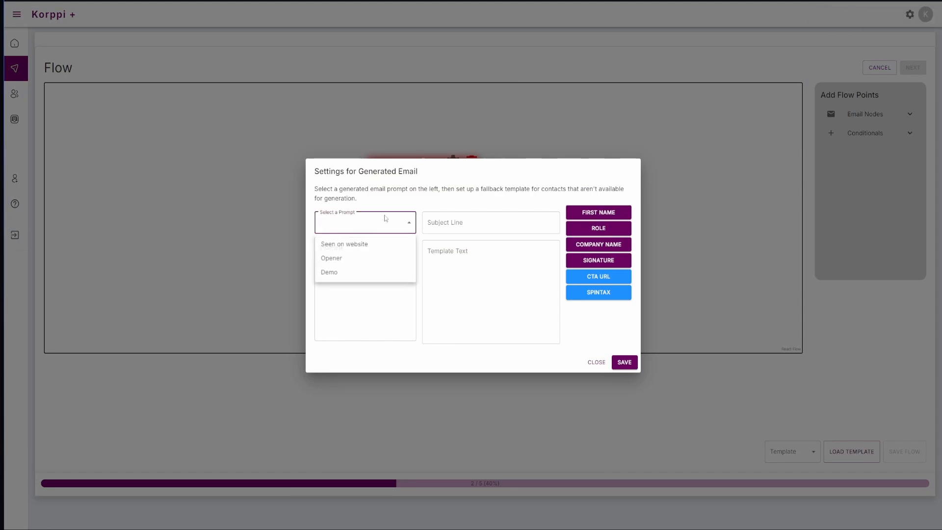
click(375, 266)
click(431, 253)
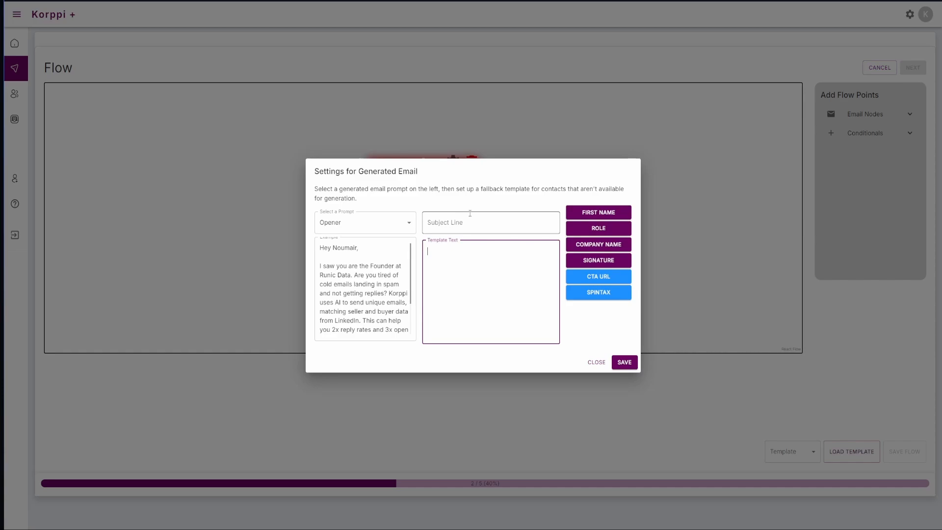
scroll(365, 290, down, 2)
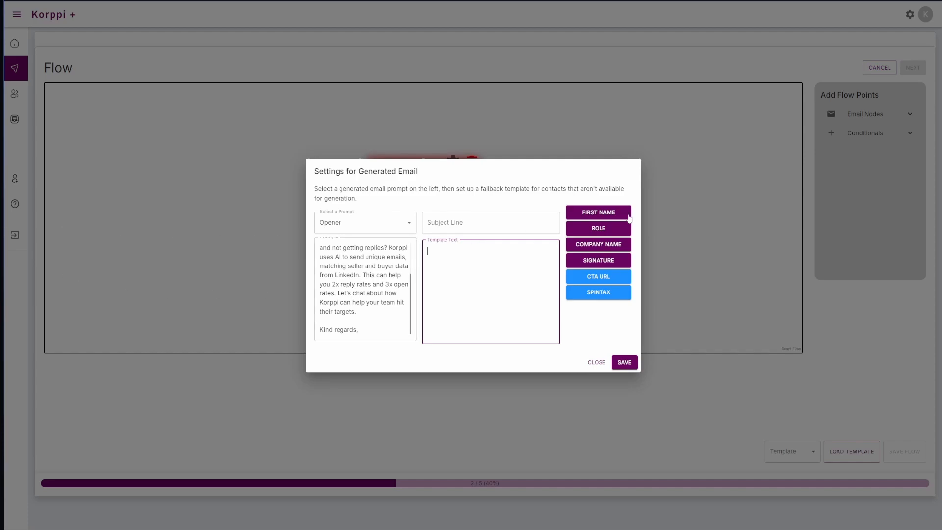
click(584, 216)
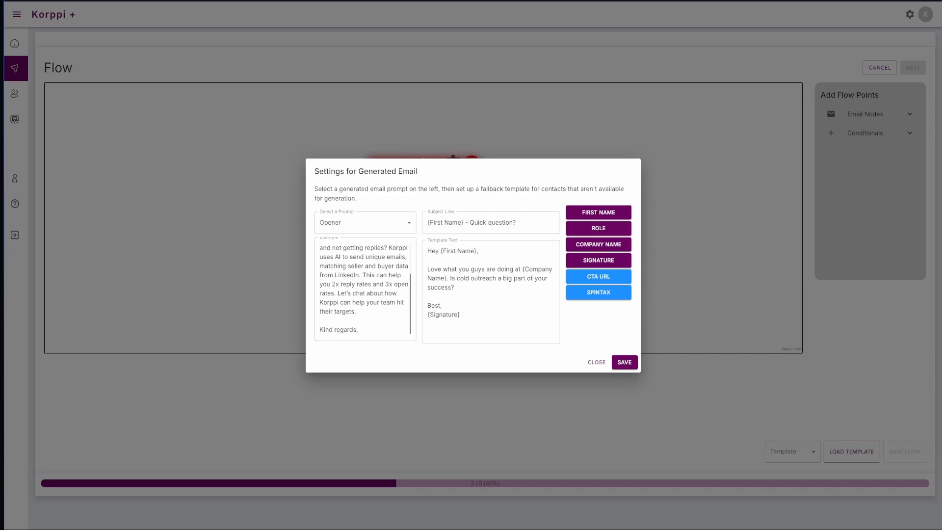
click(623, 363)
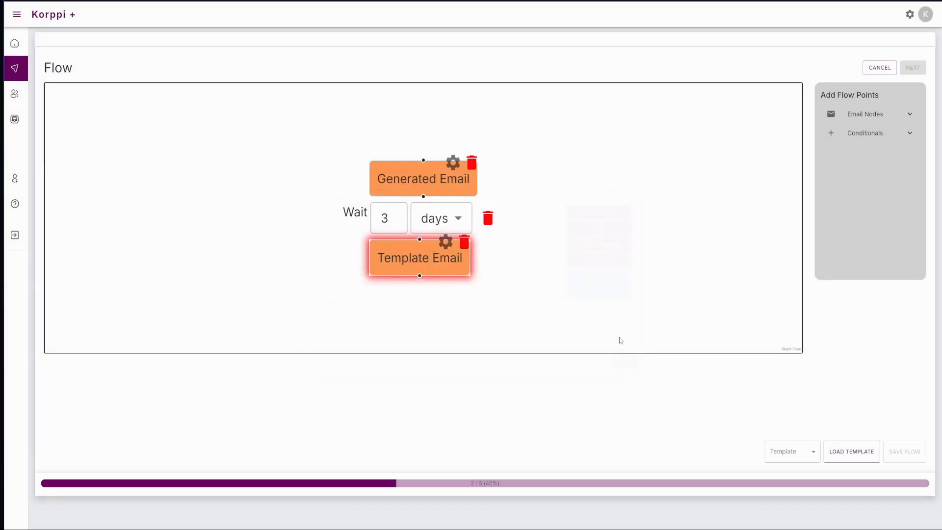
- Inspect the Template Email node's settings, then replace that node with a new Template Email connected below Generated Email
click(447, 243)
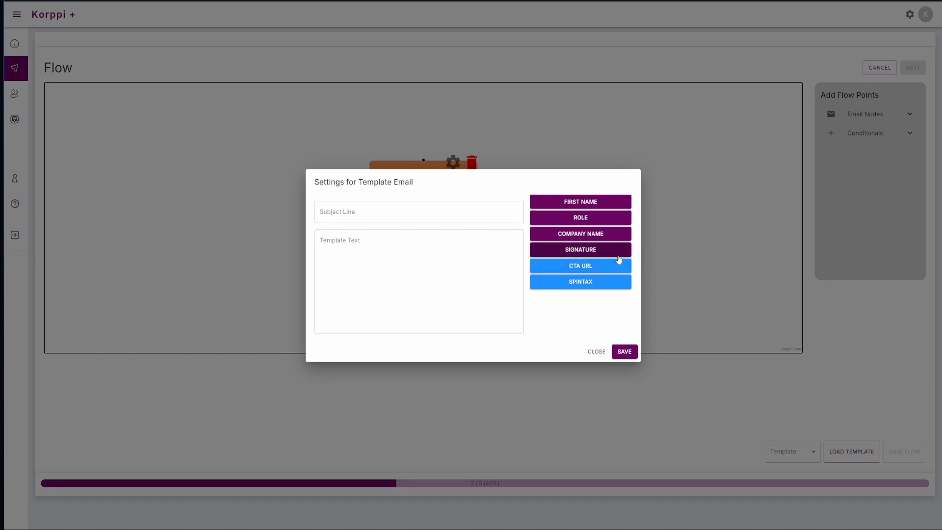
click(596, 351)
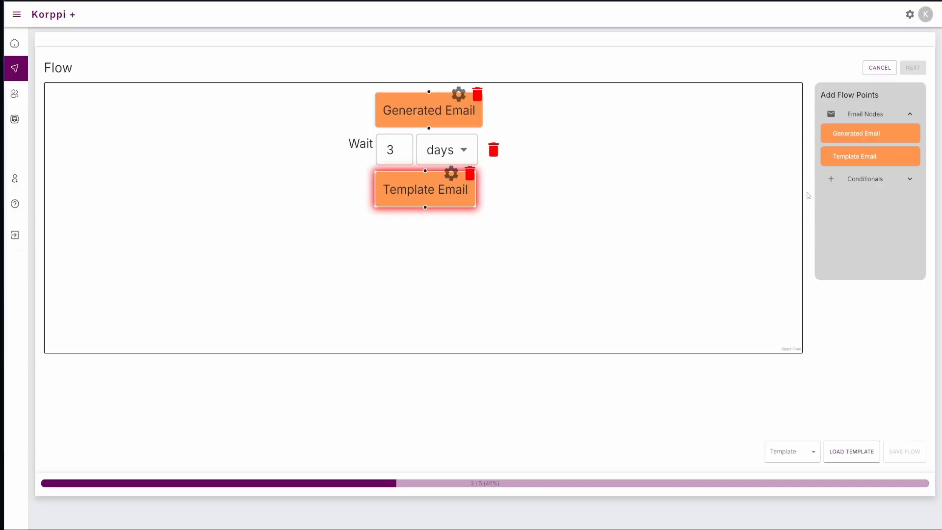
drag(854, 166, 434, 277)
drag(425, 207, 432, 259)
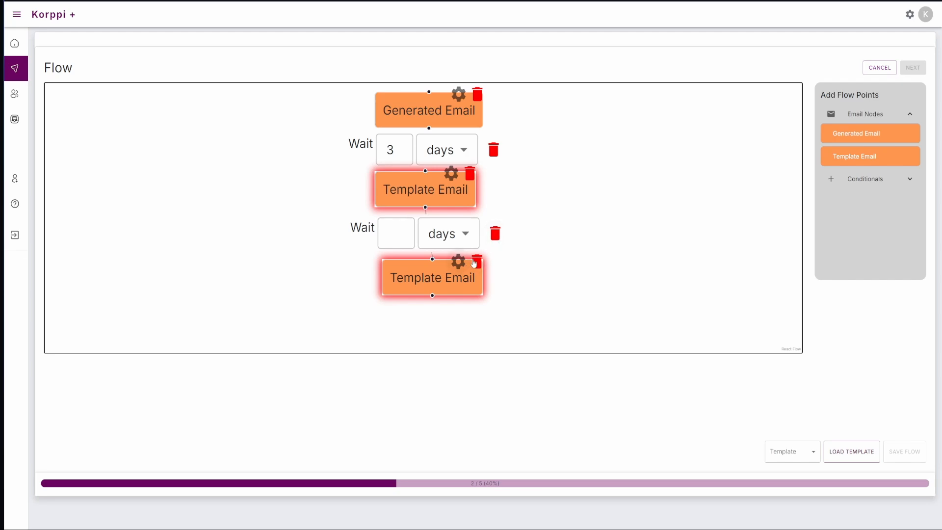
click(469, 173)
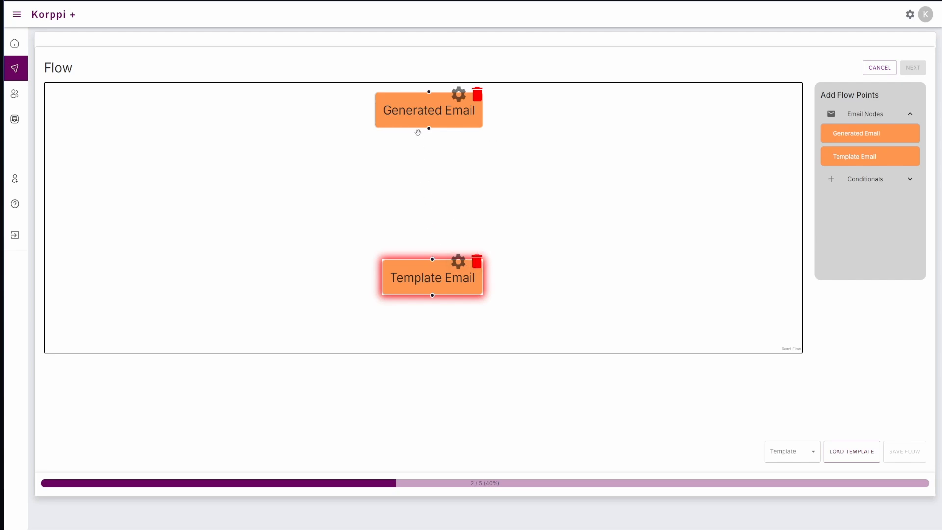
drag(429, 128, 432, 258)
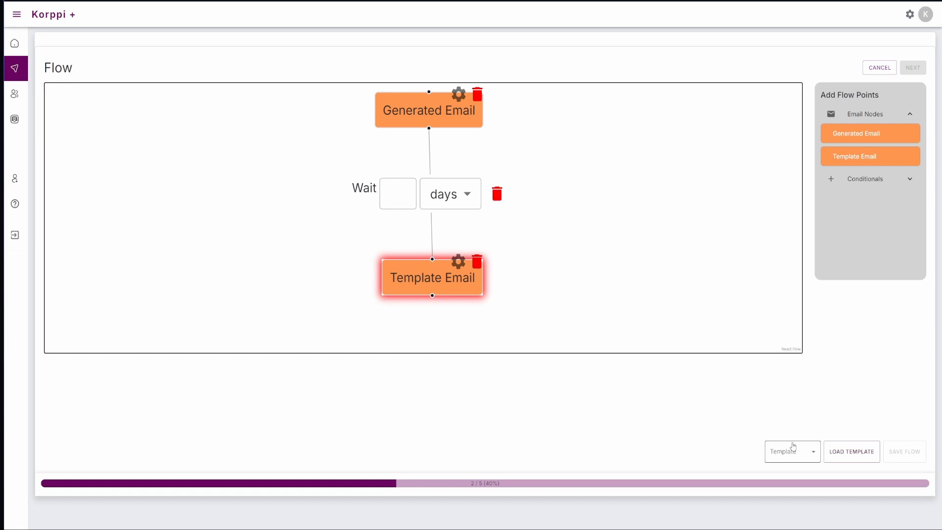
- Load the Instantly Outreach A flow template into the campaign and submit the flow
click(793, 446)
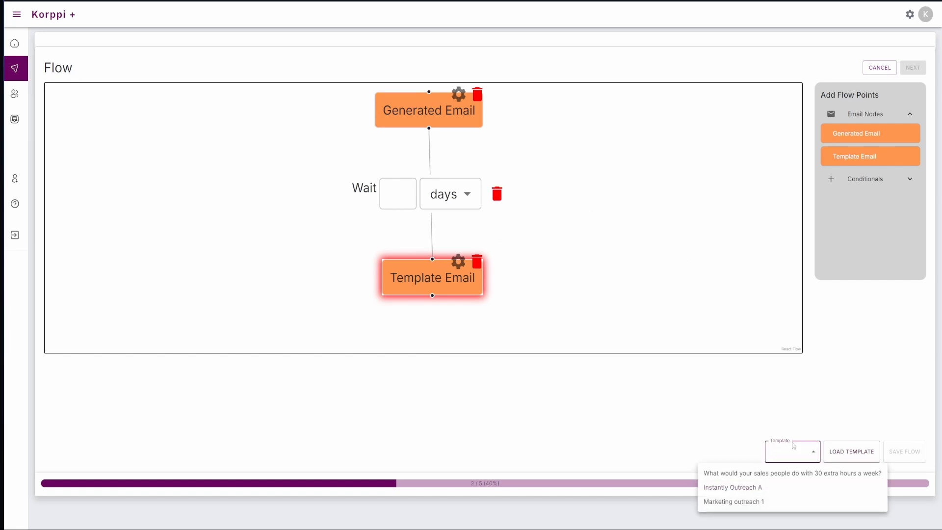
click(765, 487)
click(852, 452)
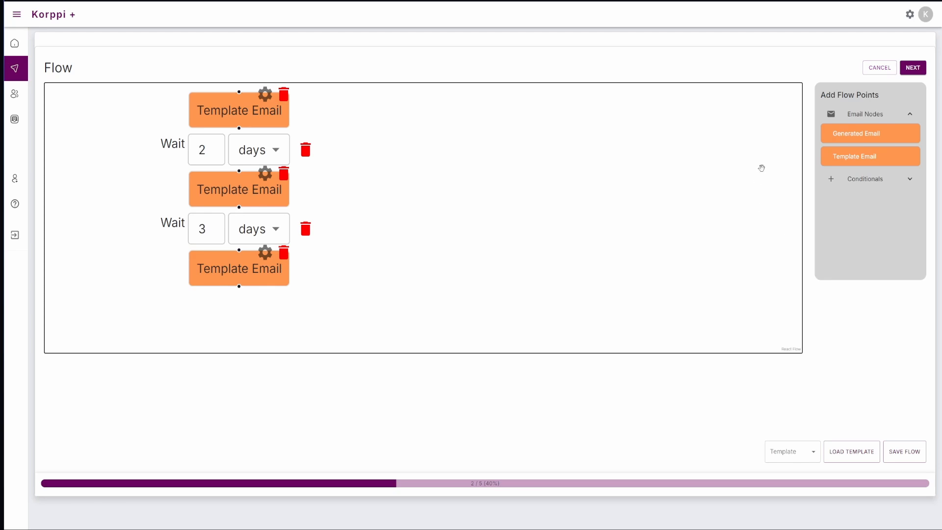
click(912, 67)
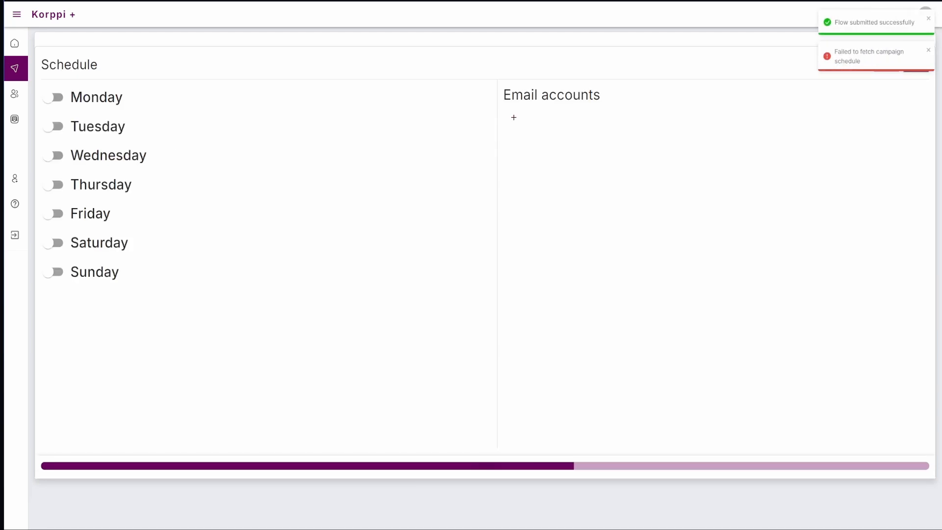
- Enable Monday, Wednesday and Friday as sending days in the campaign schedule
click(53, 98)
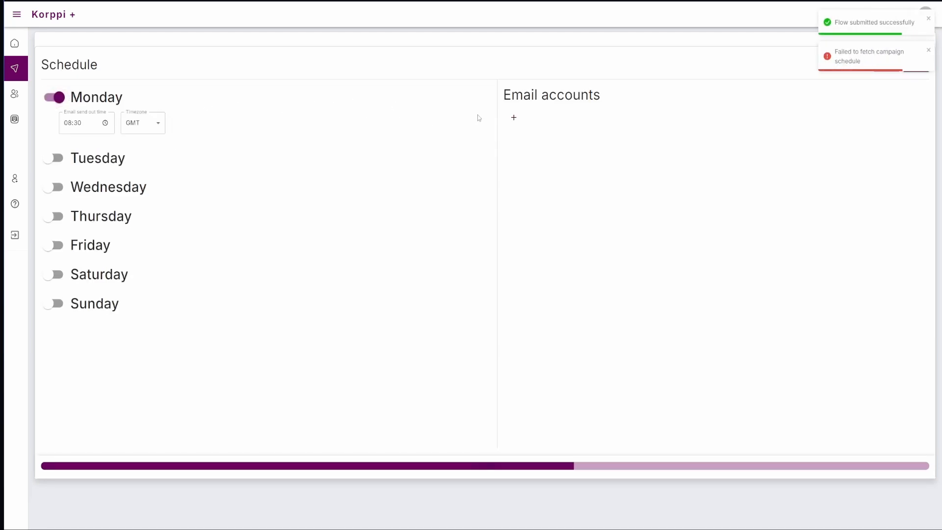
click(54, 187)
click(54, 276)
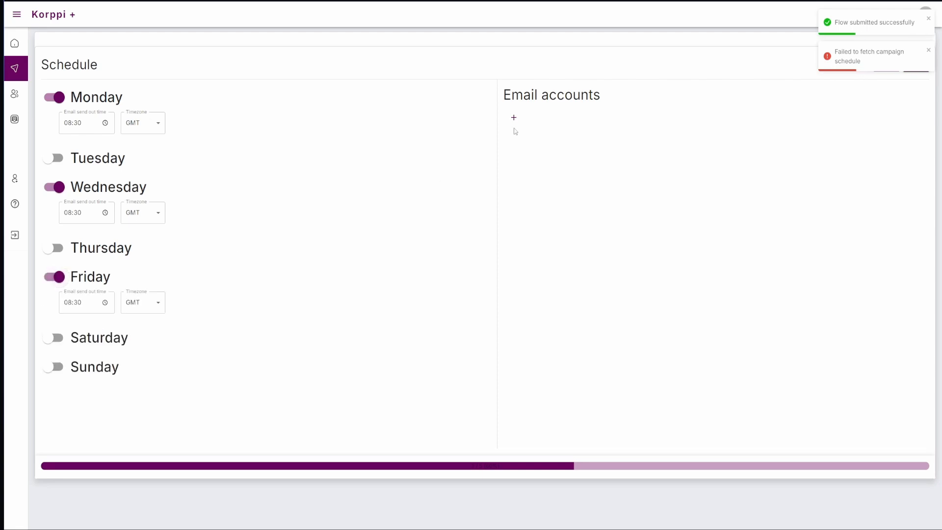
- Add the two usekorppi.org email accounts to the campaign and continue to the campaign settings
click(514, 117)
click(431, 239)
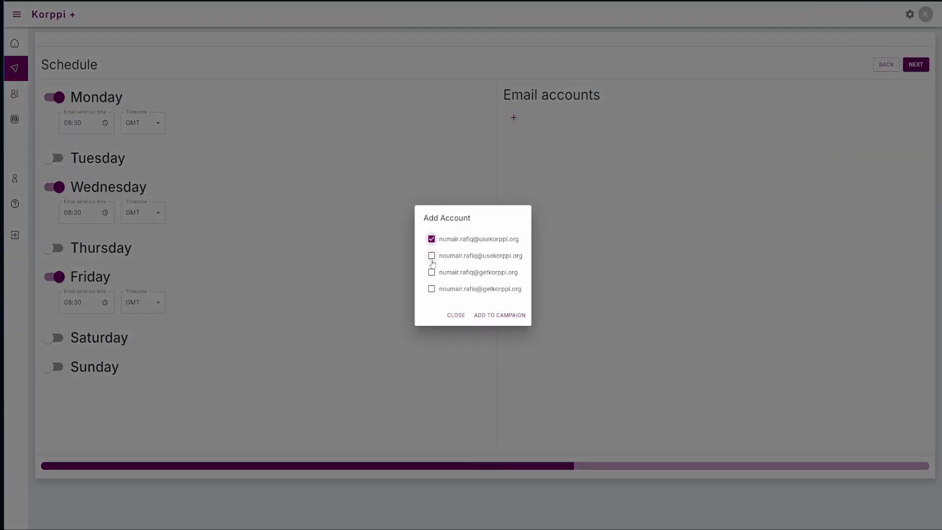
click(431, 256)
click(510, 317)
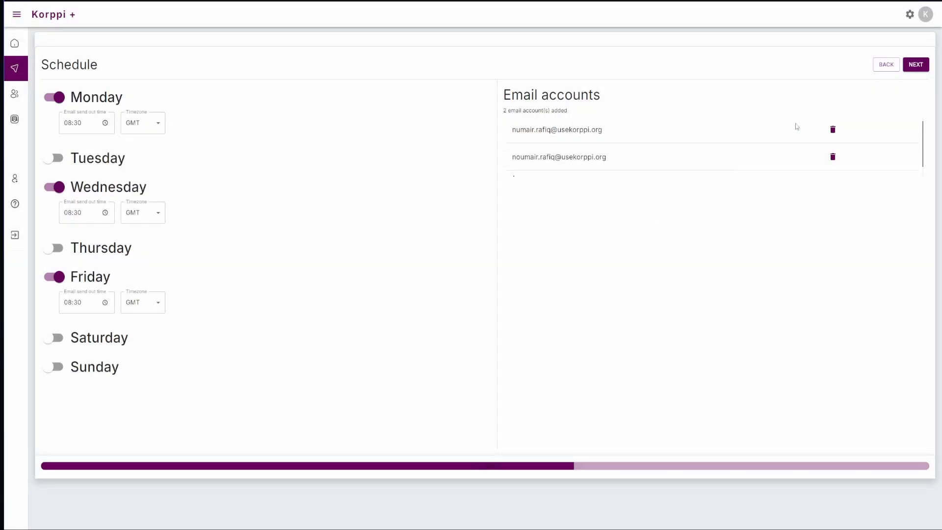
click(915, 65)
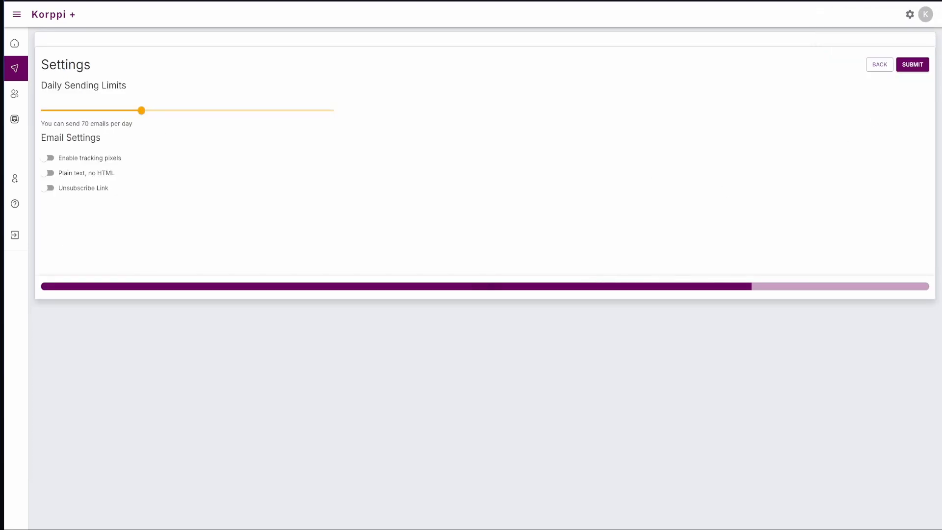
- Set the daily sending limit to 76 emails per day and switch tracking pixels on and back off
mouse_move(142, 110)
mouse_down()
mouse_move(97, 116)
mouse_move(151, 114)
mouse_up()
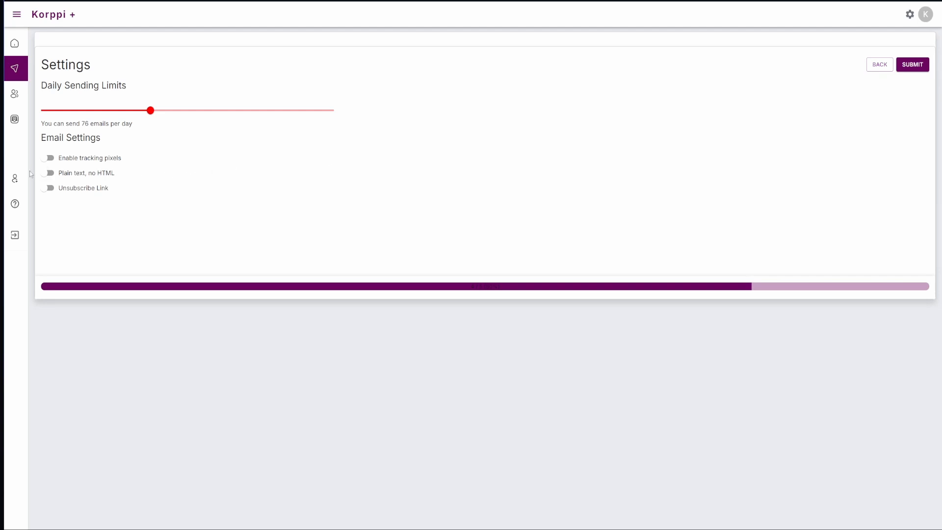
click(45, 158)
click(44, 161)
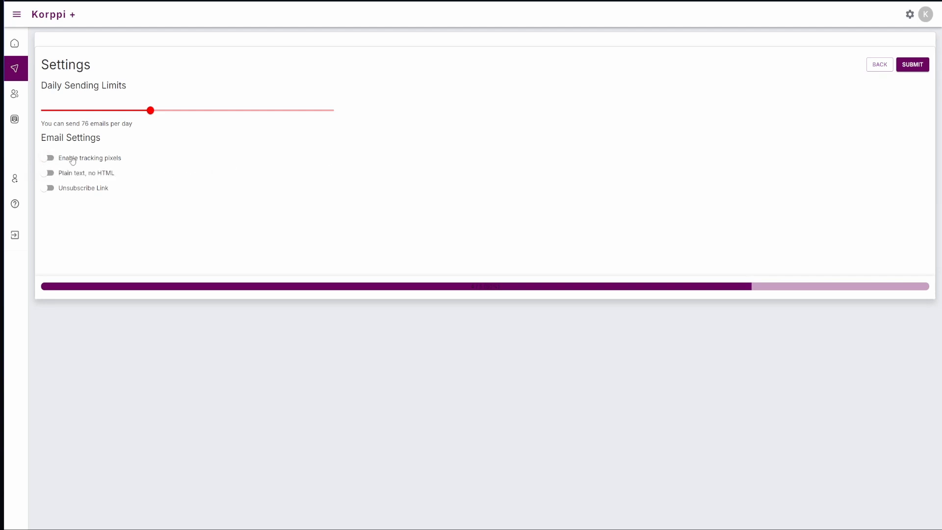
- Switch the unsubscribe link on and back off, enable plain text with no HTML, and submit the campaign settings
click(47, 190)
click(47, 188)
click(50, 174)
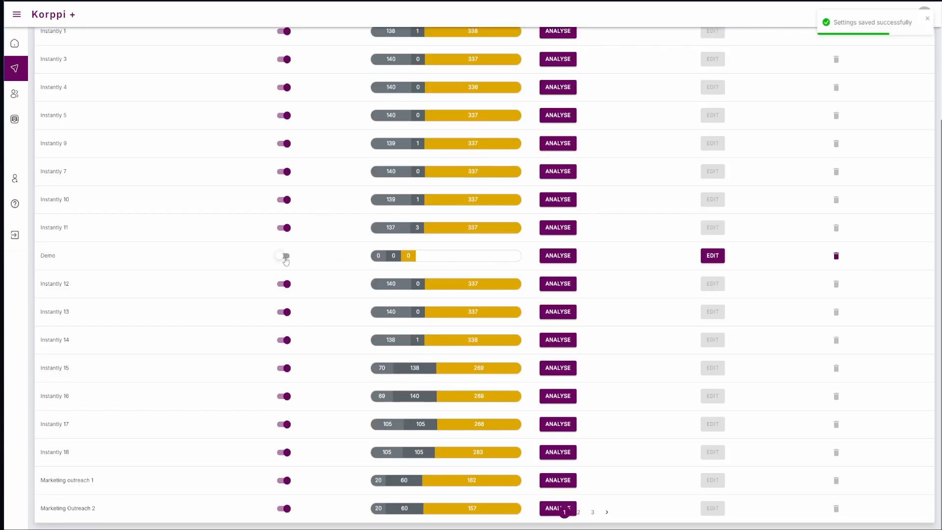
- Activate the Demo campaign in the campaign list and open the email inbox
click(286, 259)
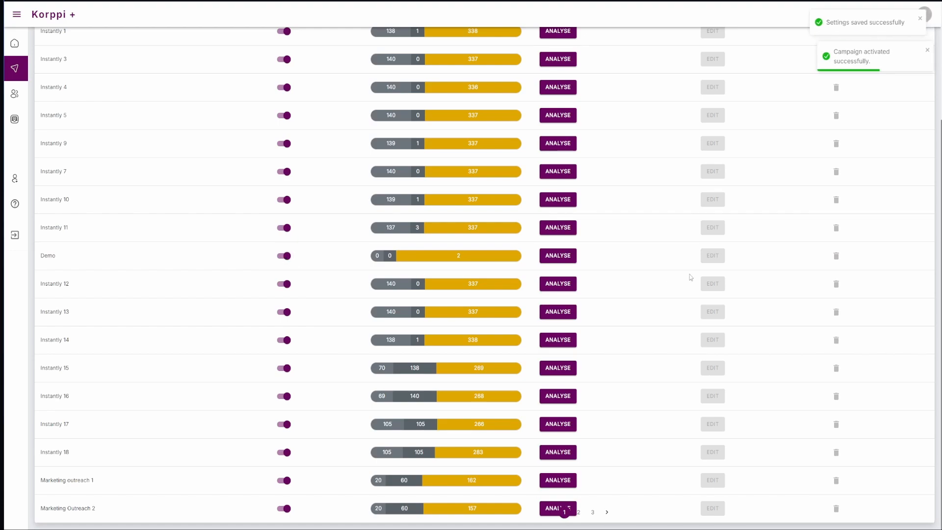
click(15, 119)
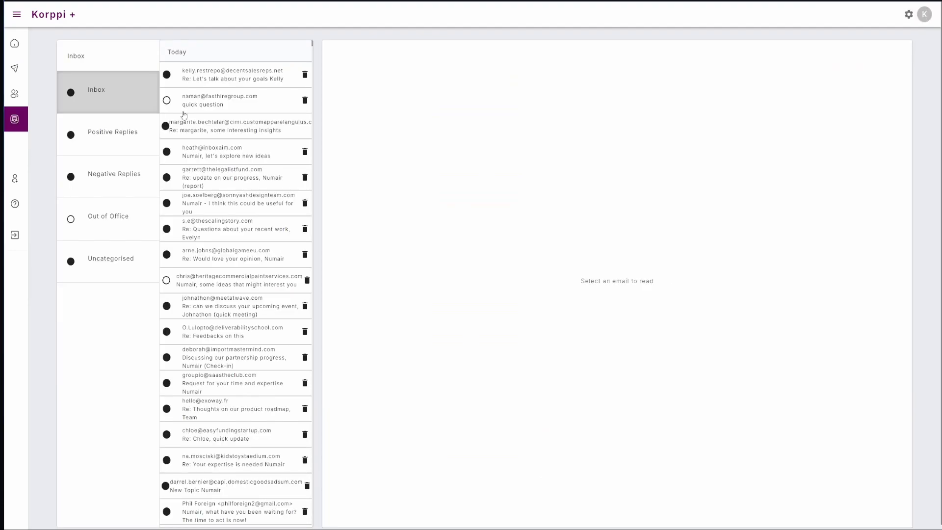